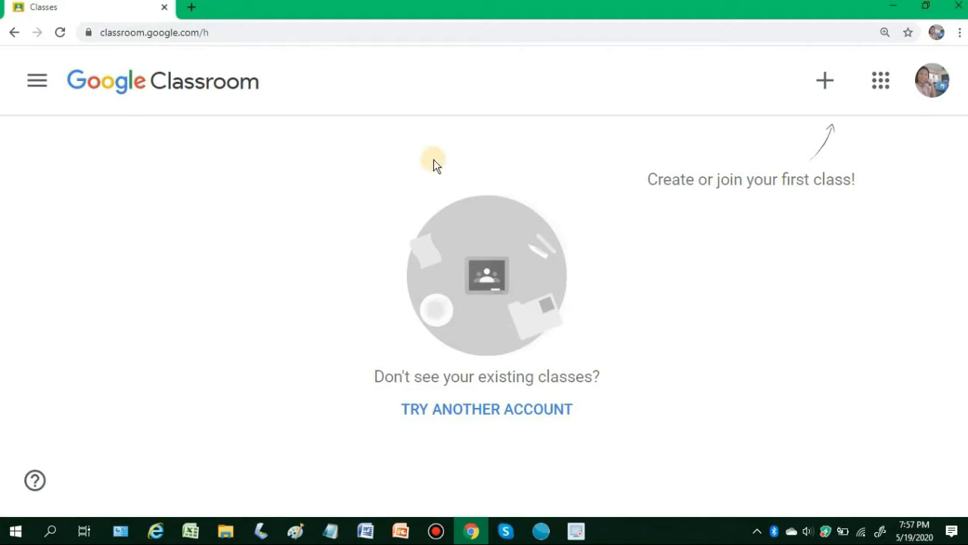
- Start creating a class and accept the notice about not using Classroom at a school with students
{"action": "left_click", "coordinate": [826, 81]}
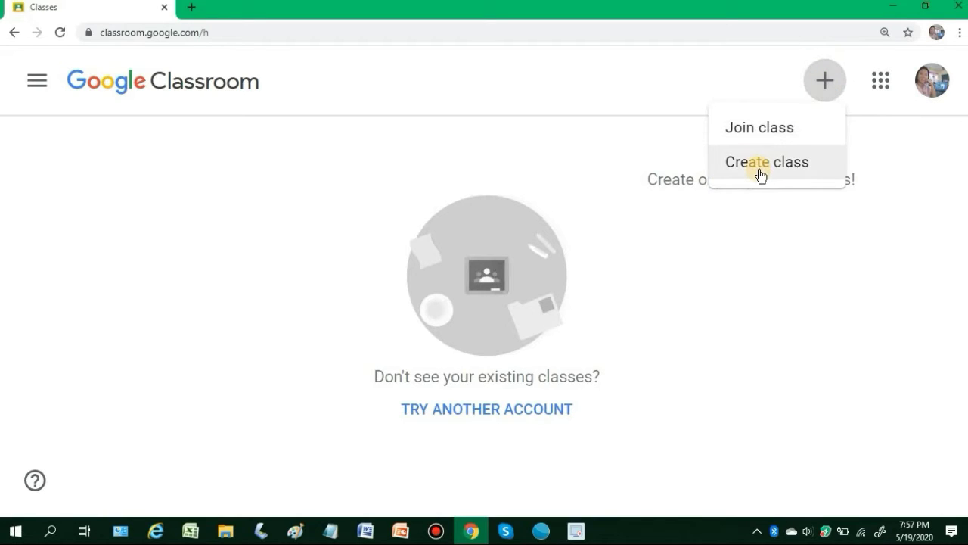
{"action": "left_click", "coordinate": [719, 176]}
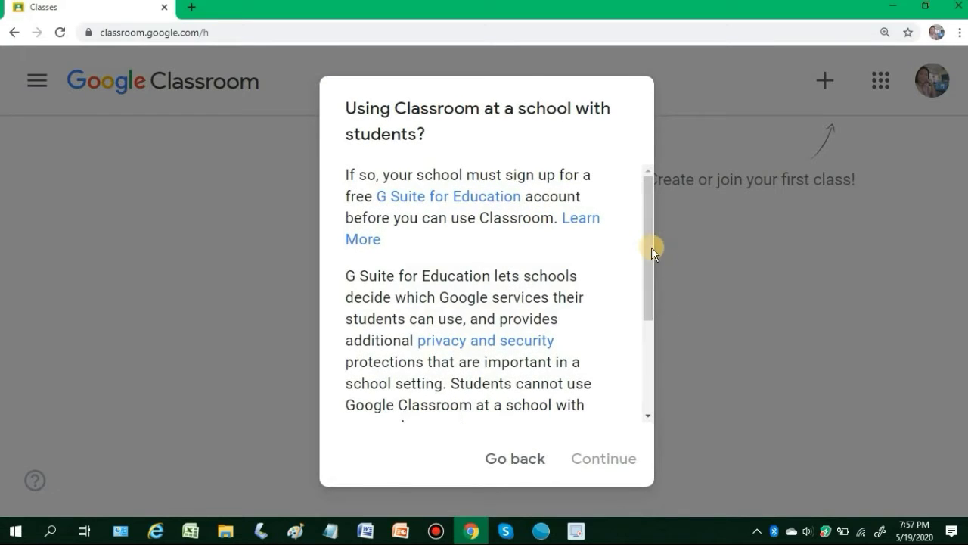
{"action": "left_click_drag", "start_coordinate": [652, 246], "coordinate": [664, 393]}
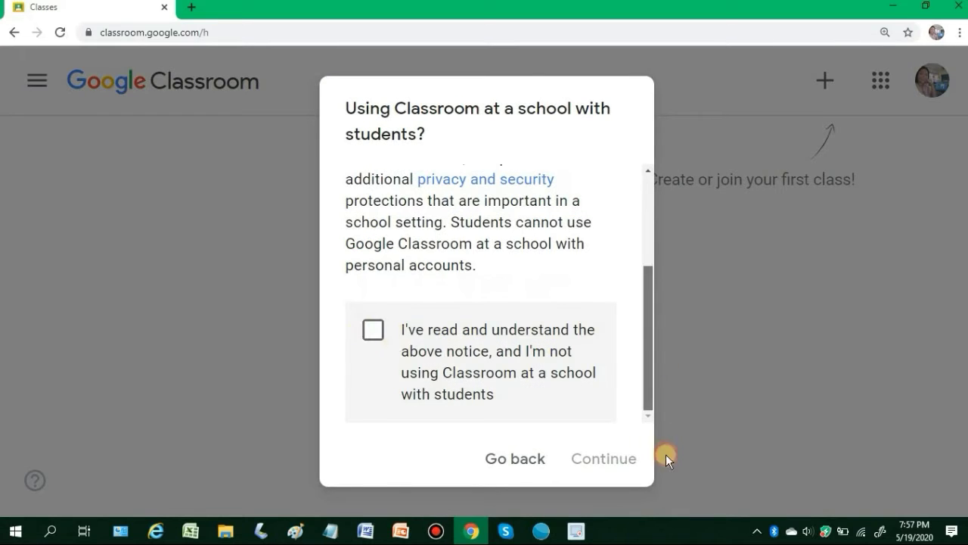
{"action": "left_click", "coordinate": [373, 330]}
{"action": "left_click", "coordinate": [598, 456]}
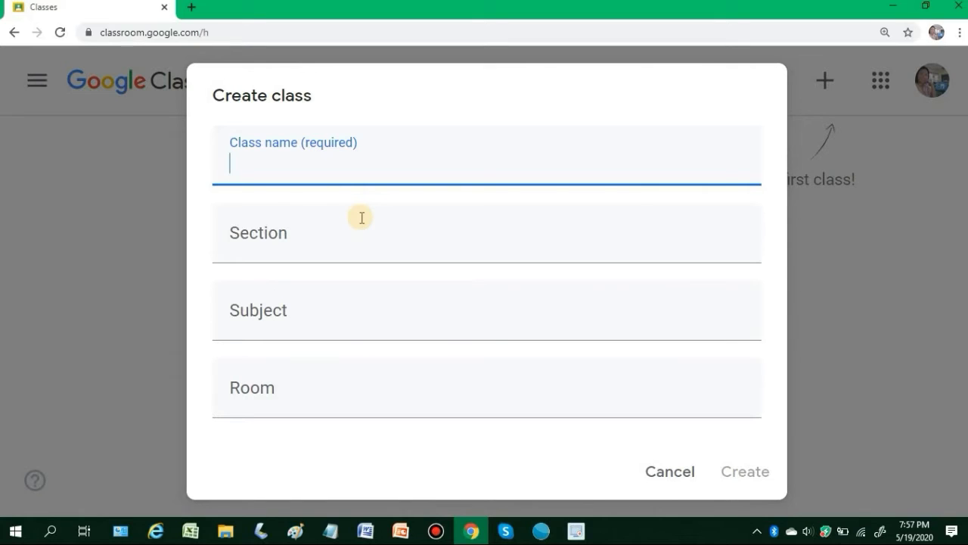
- Enter "Media and Information Literacy (MIL)" as the class name and "GAS-12" as the section
{"action": "type", "text": "M"}
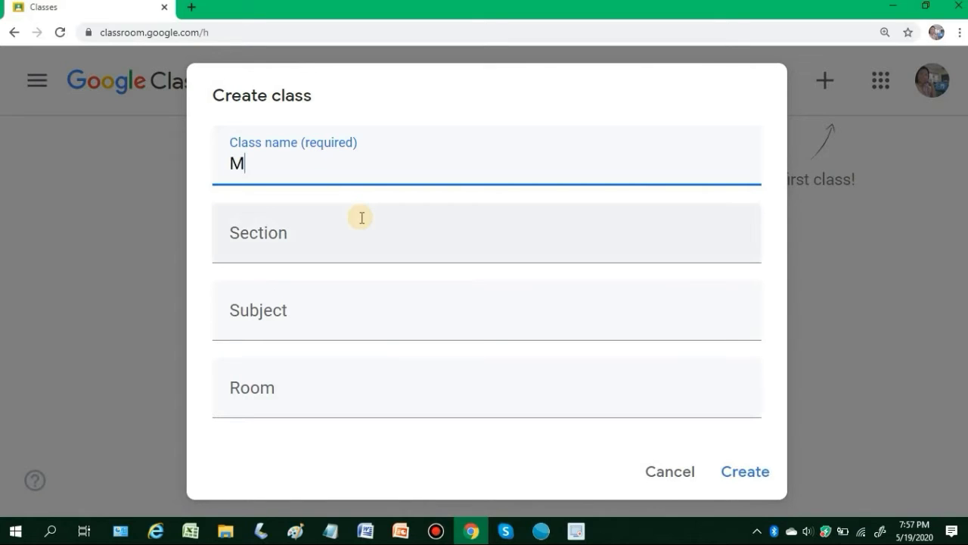
{"action": "type", "text": "edia and Ind n"}
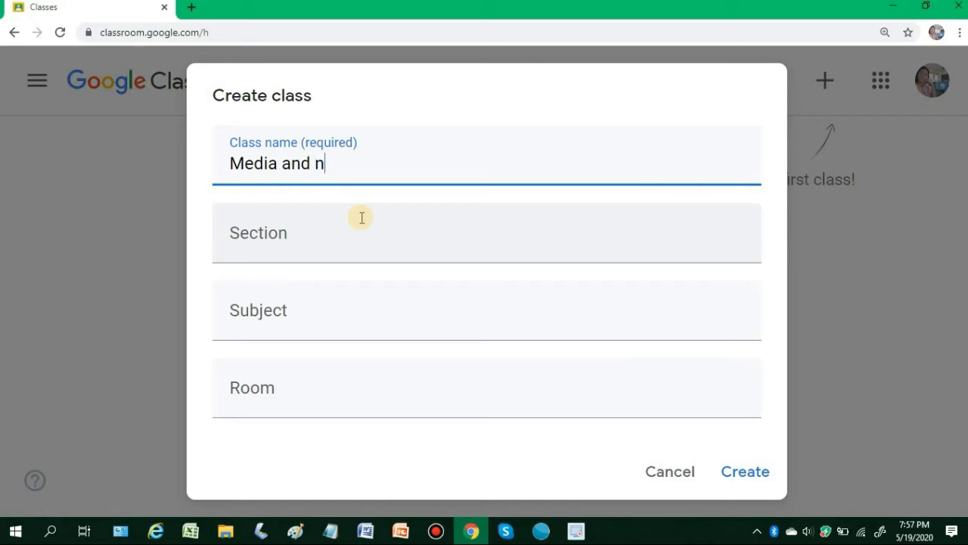
{"action": "key", "text": "BackSpace"}
{"action": "type", "text": "Informatio"}
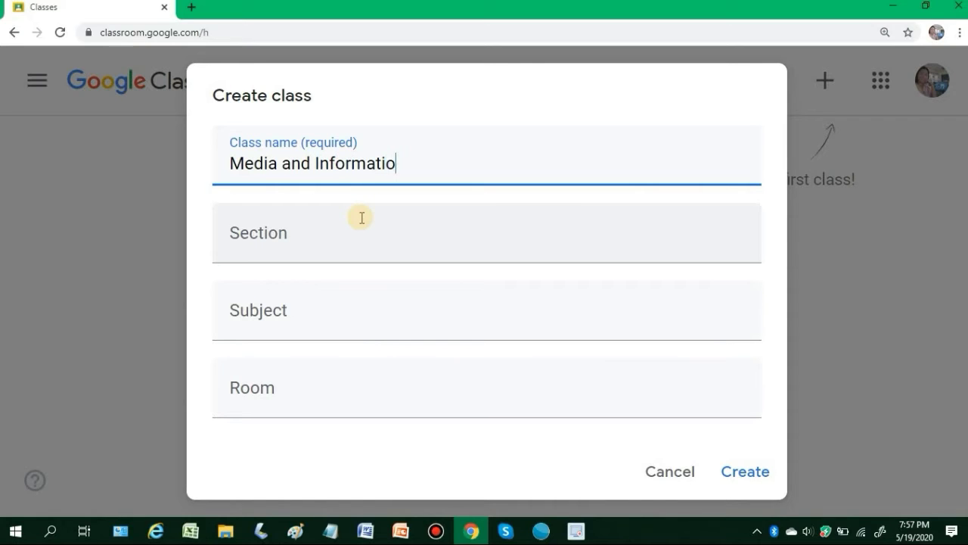
{"action": "type", "text": "n Literacy (MIL)"}
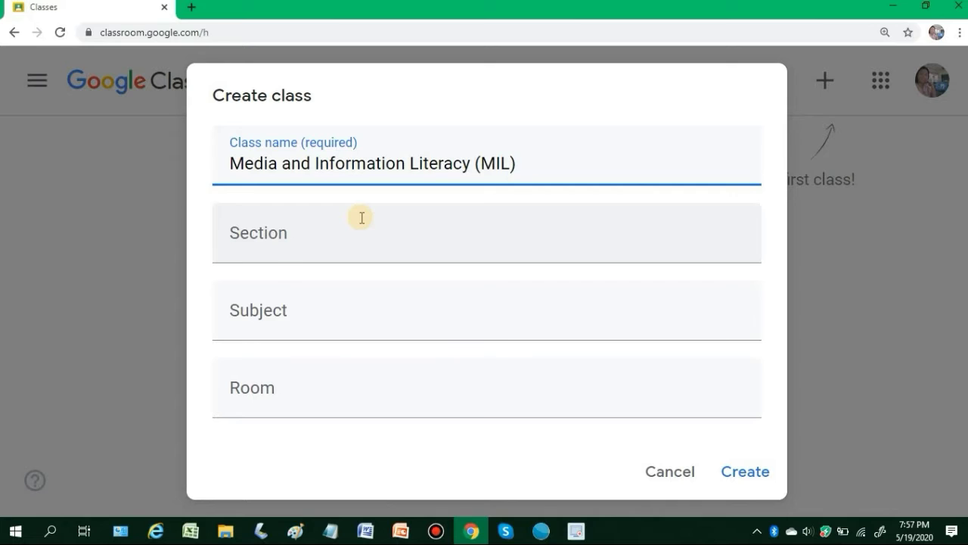
{"action": "left_click", "coordinate": [275, 247]}
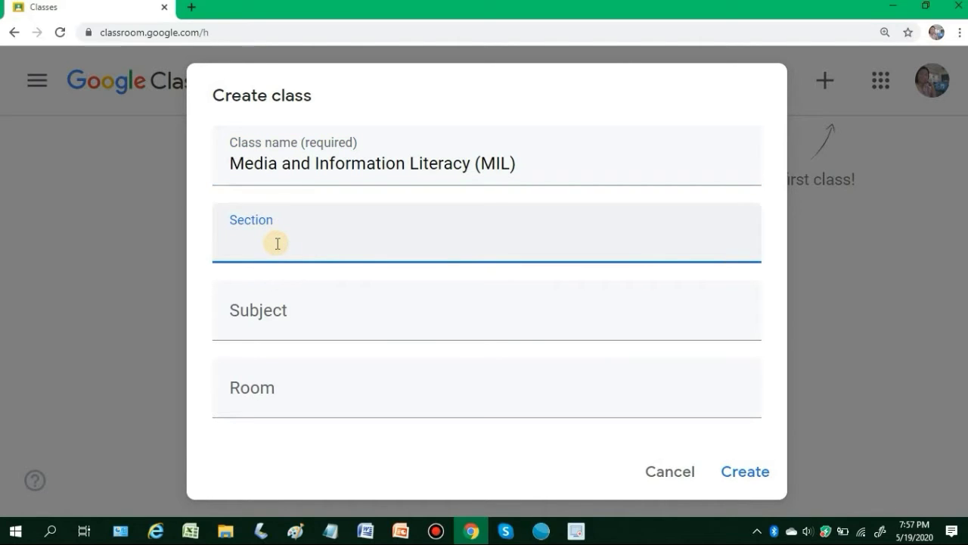
{"action": "type", "text": "GAS-12"}
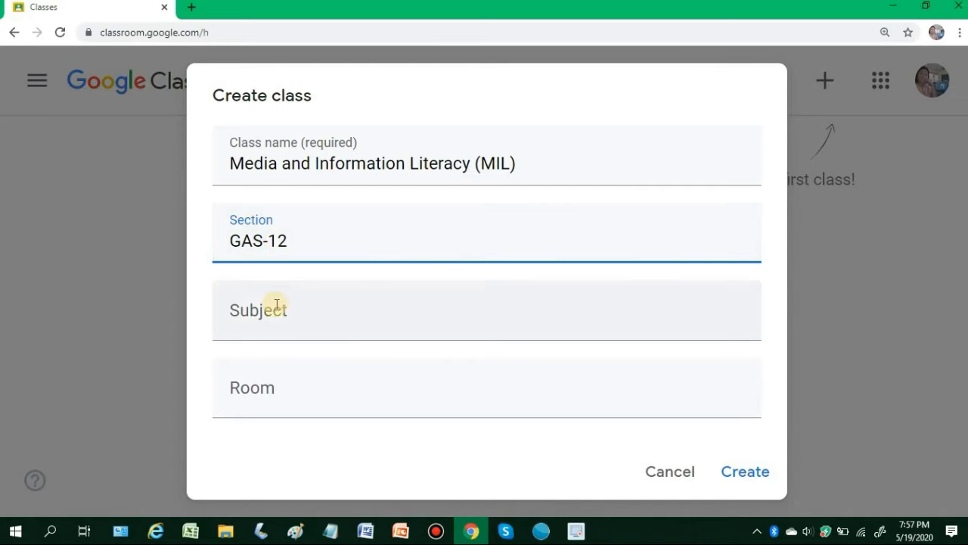
{"action": "key", "text": "Tab"}
- Copy the class name "Media and Information Literacy (MIL)" into the subject
{"action": "left_click", "coordinate": [232, 160]}
{"action": "left_click", "coordinate": [519, 171], "text": "shift"}
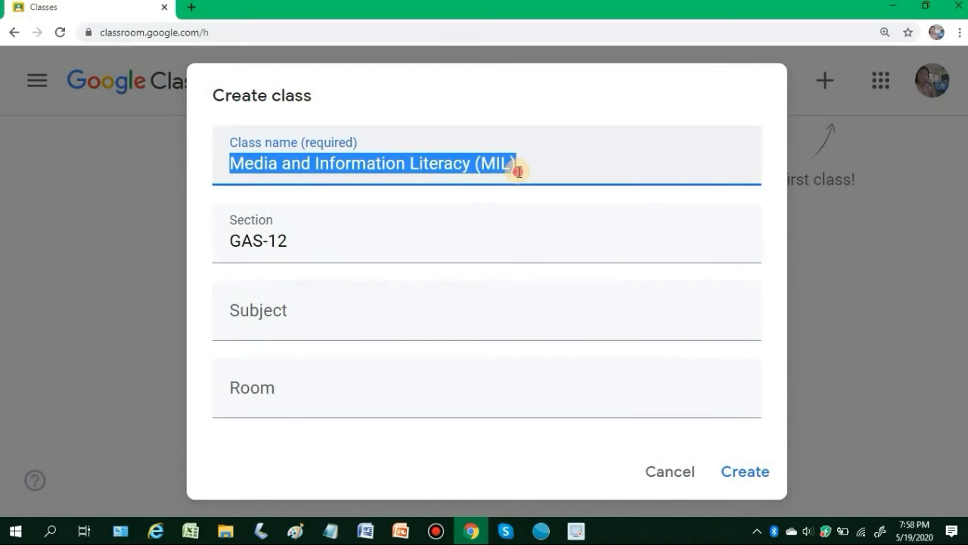
{"action": "key", "text": "ctrl+c"}
{"action": "left_click", "coordinate": [333, 320]}
{"action": "key", "text": "ctrl+v"}
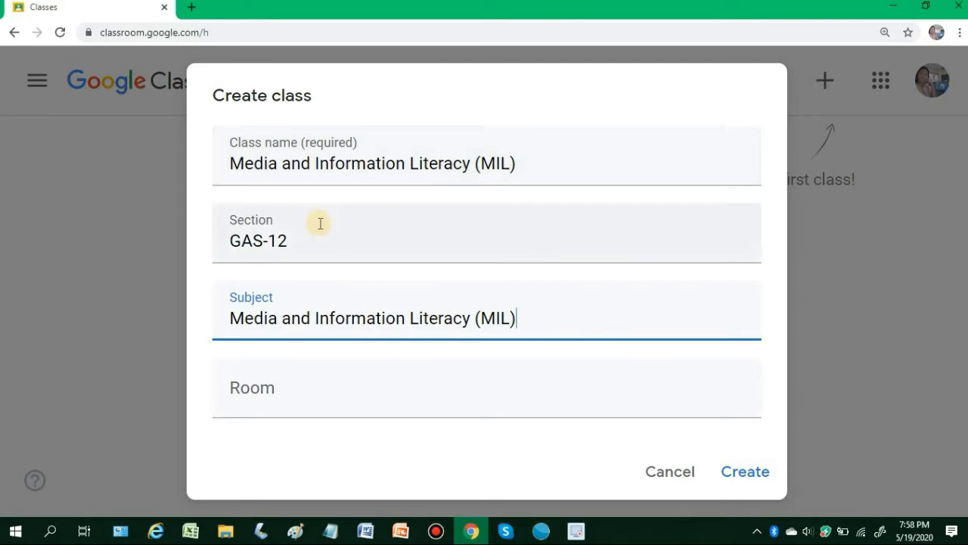
- Leave the room blank and create the Media and Information Literacy class
{"action": "left_click", "coordinate": [252, 240]}
{"action": "left_click_drag", "start_coordinate": [231, 240], "coordinate": [298, 242]}
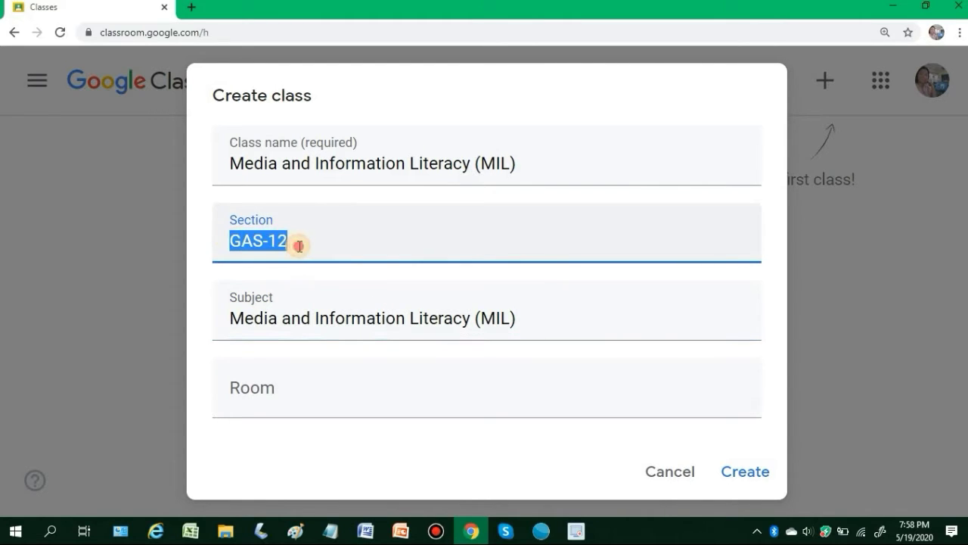
{"action": "left_click", "coordinate": [263, 318]}
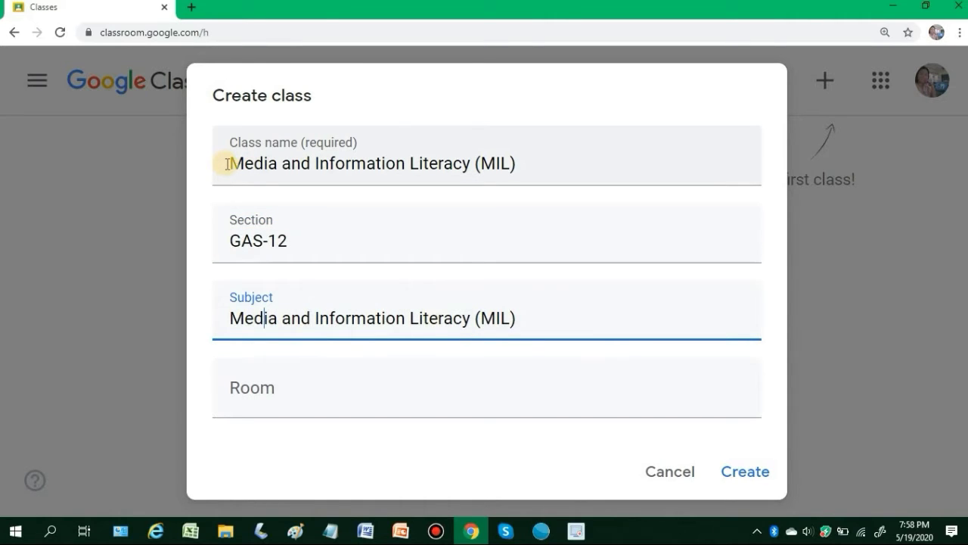
{"action": "left_click", "coordinate": [245, 317]}
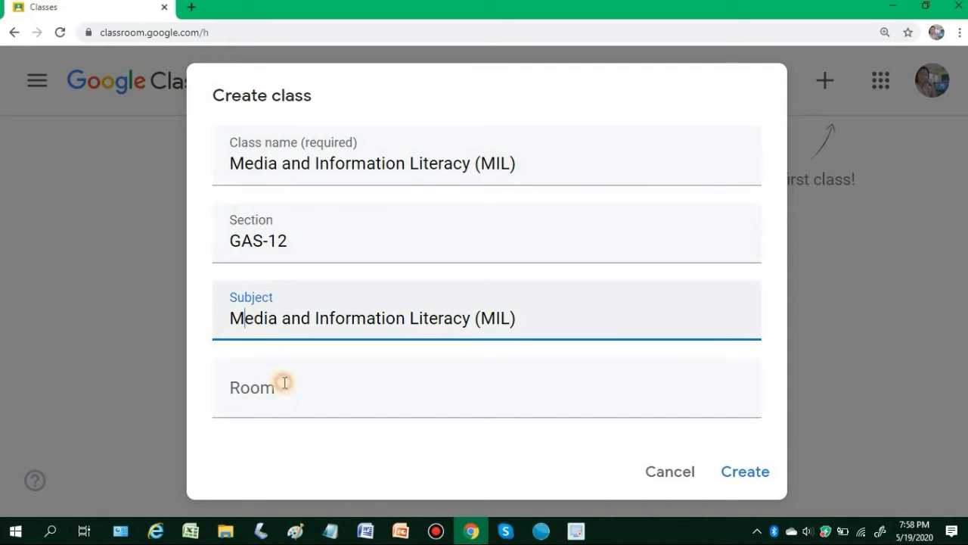
{"action": "left_click", "coordinate": [283, 394]}
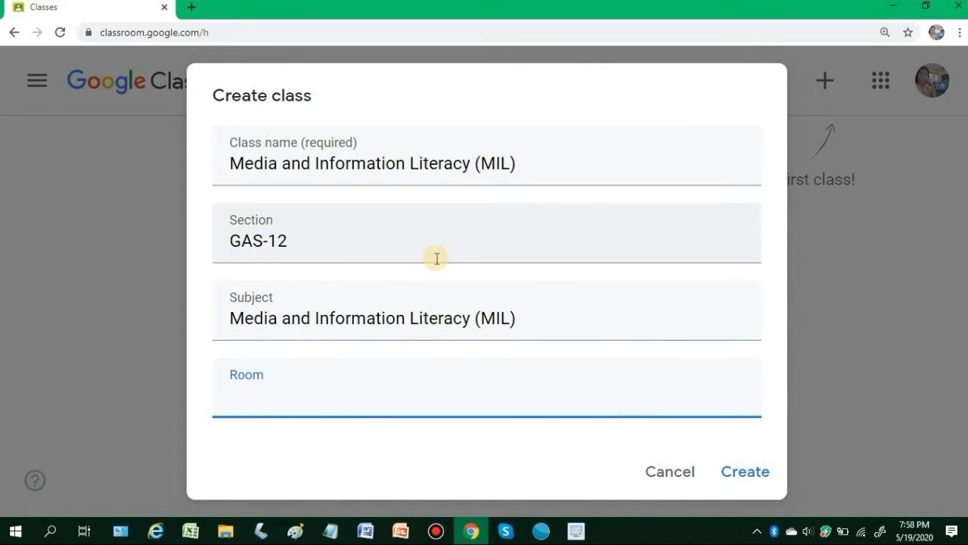
{"action": "left_click", "coordinate": [745, 474]}
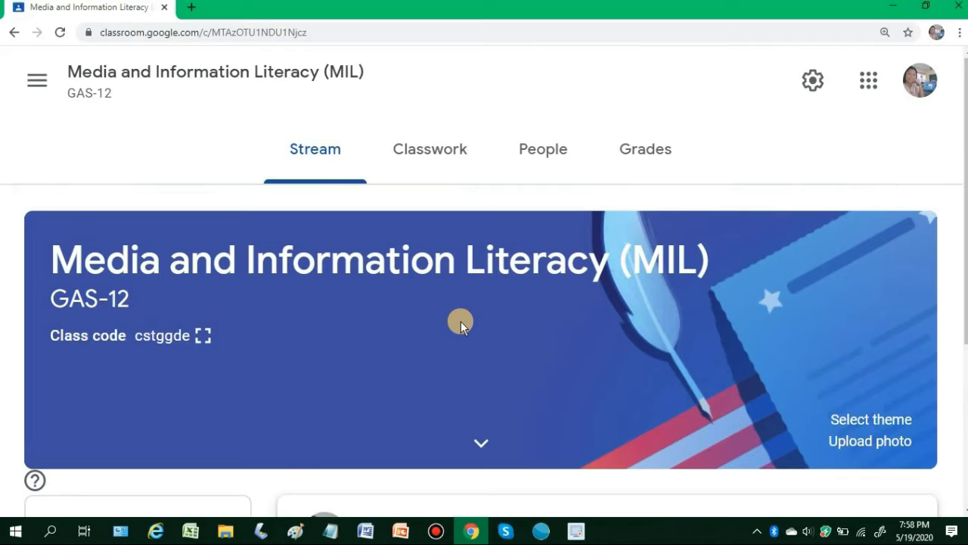
- Return to the class list and start a second new class, accepting the school-use notice
{"action": "left_click", "coordinate": [39, 80]}
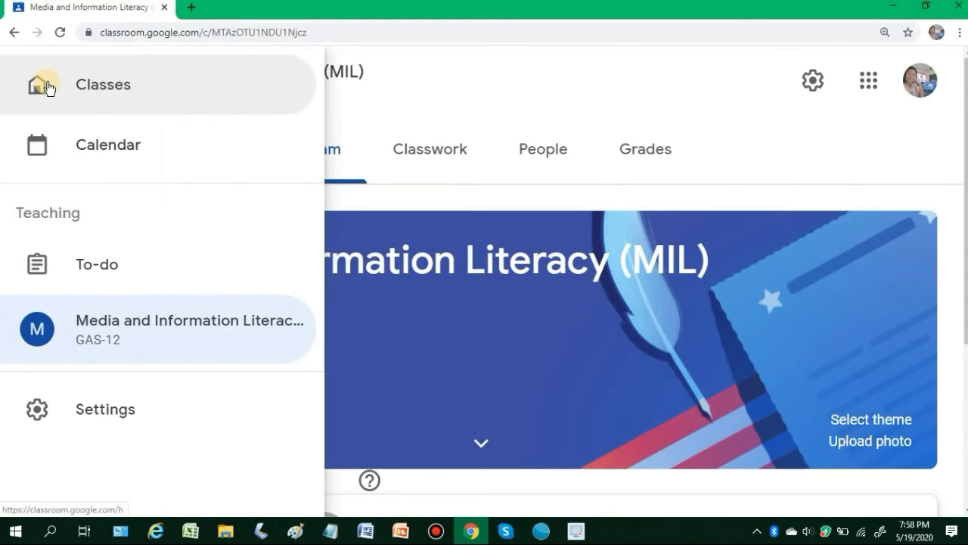
{"action": "left_click", "coordinate": [104, 92]}
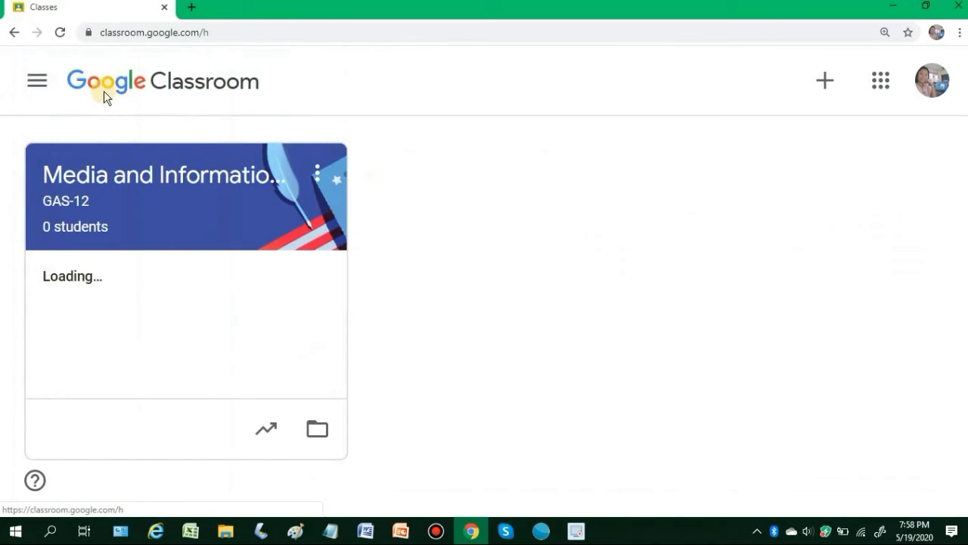
{"action": "left_click", "coordinate": [821, 83]}
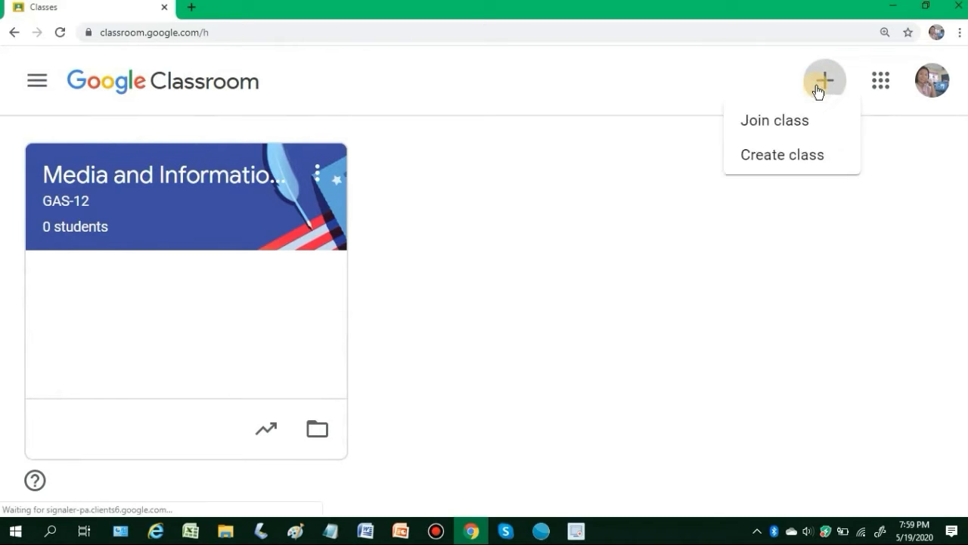
{"action": "left_click", "coordinate": [771, 174]}
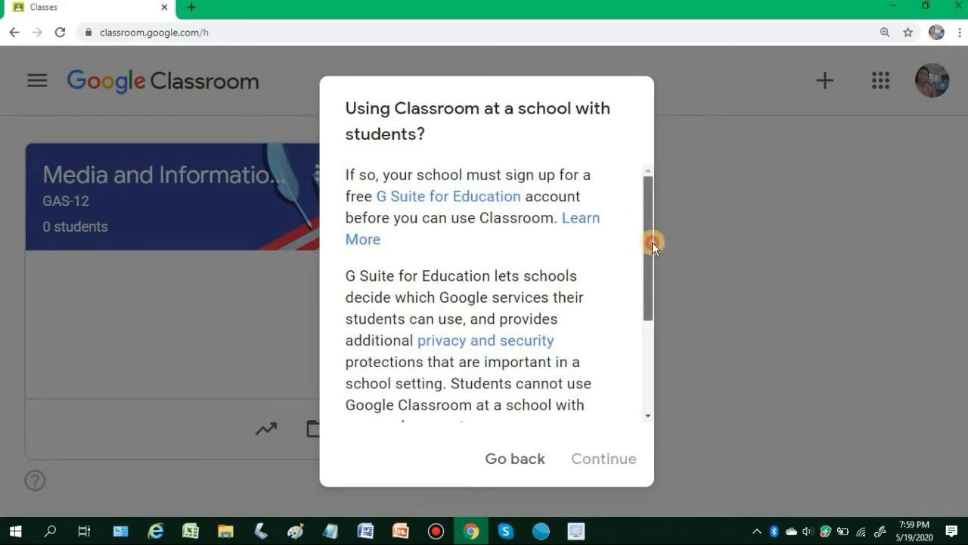
{"action": "scroll", "coordinate": [652, 240], "scroll_direction": "down", "scroll_amount": 5}
{"action": "left_click", "coordinate": [410, 355]}
{"action": "left_click", "coordinate": [596, 460]}
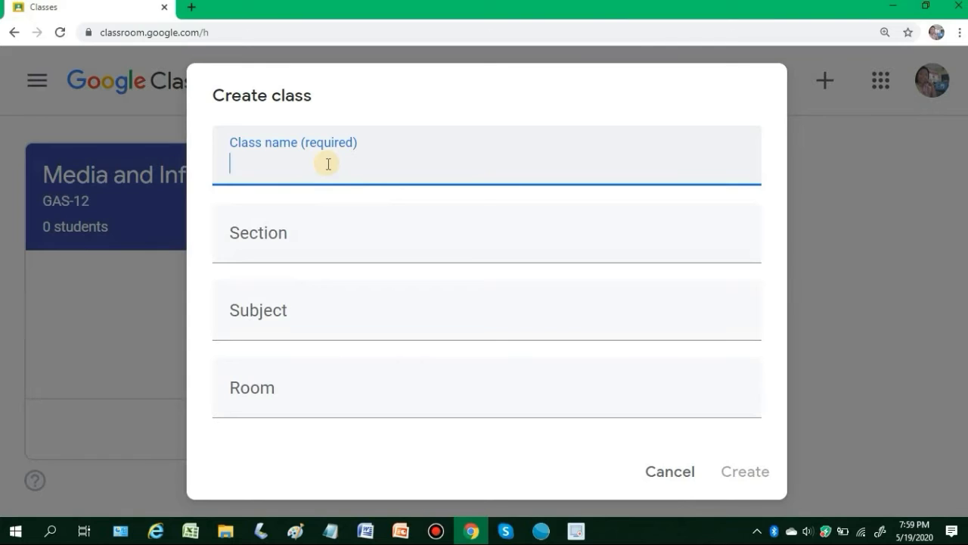
- Enter "Oral Commucation" as the class name and "GAS-11" as the section
{"action": "type", "text": "Oral C"}
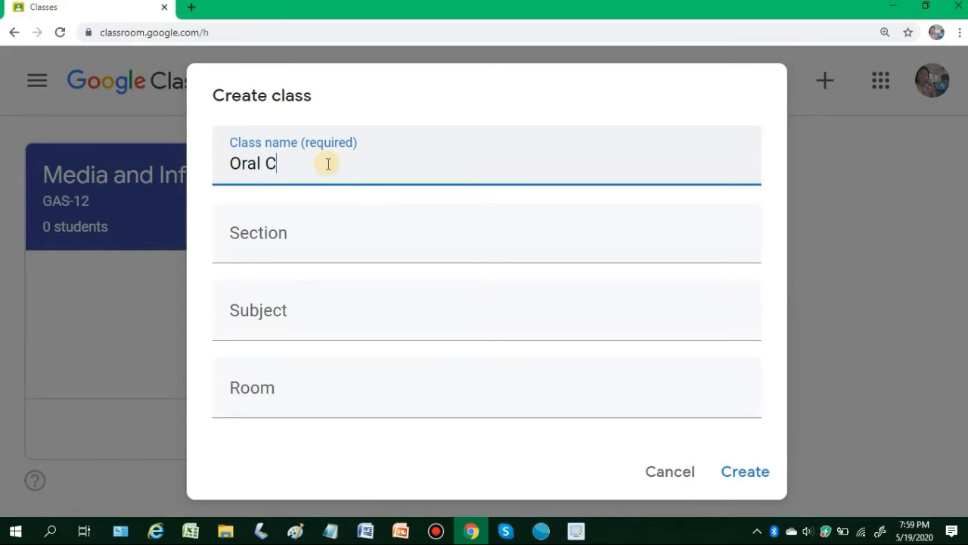
{"action": "type", "text": "ommuncait"}
{"action": "key", "text": "BackSpace"}
{"action": "key", "text": "BackSpace"}
{"action": "key", "text": "BackSpace"}
{"action": "key", "text": "BackSpace"}
{"action": "key", "text": "BackSpace"}
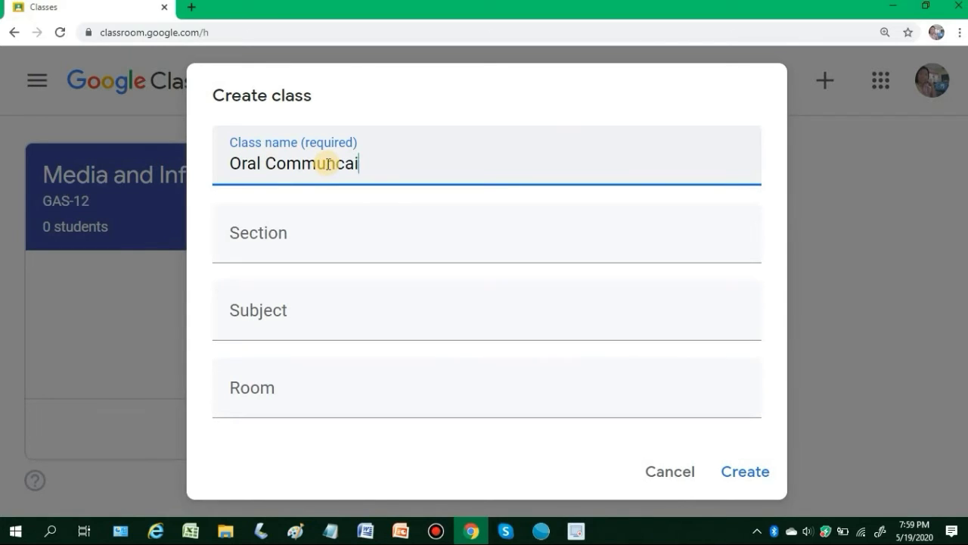
{"action": "type", "text": "cation"}
{"action": "left_click", "coordinate": [295, 249]}
{"action": "type", "text": "GA"}
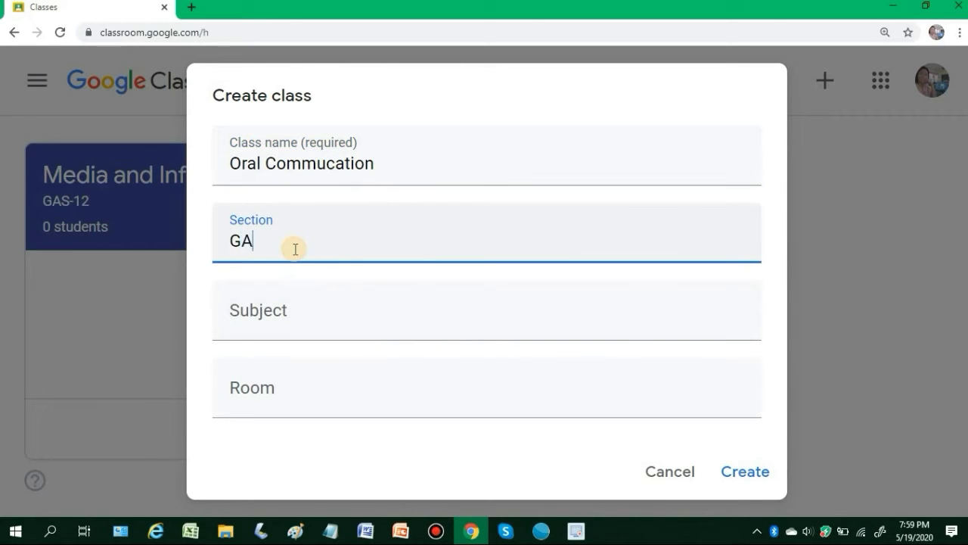
{"action": "type", "text": "S-11"}
- Correct the spelling of the class name to "Oral Communication"
{"action": "left_click", "coordinate": [296, 320]}
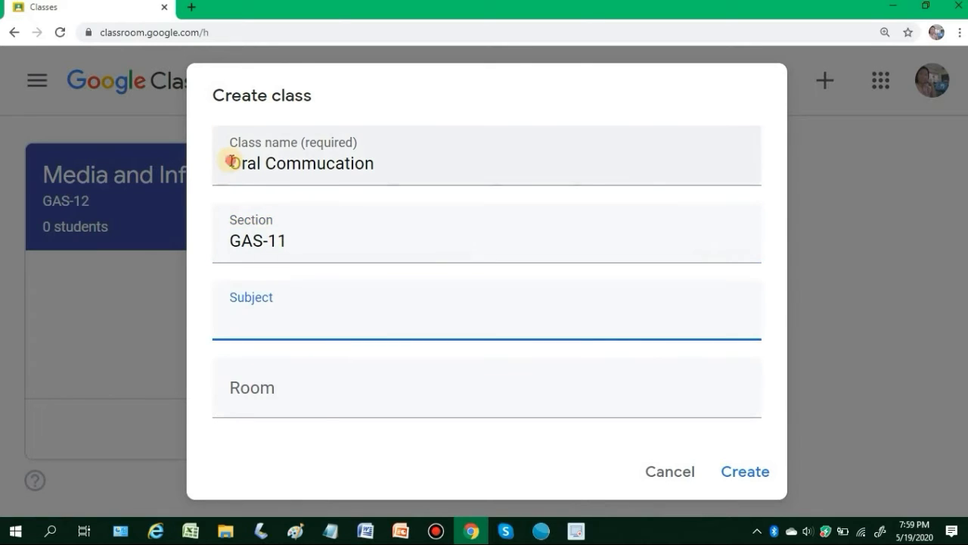
{"action": "left_click_drag", "start_coordinate": [232, 161], "coordinate": [402, 182]}
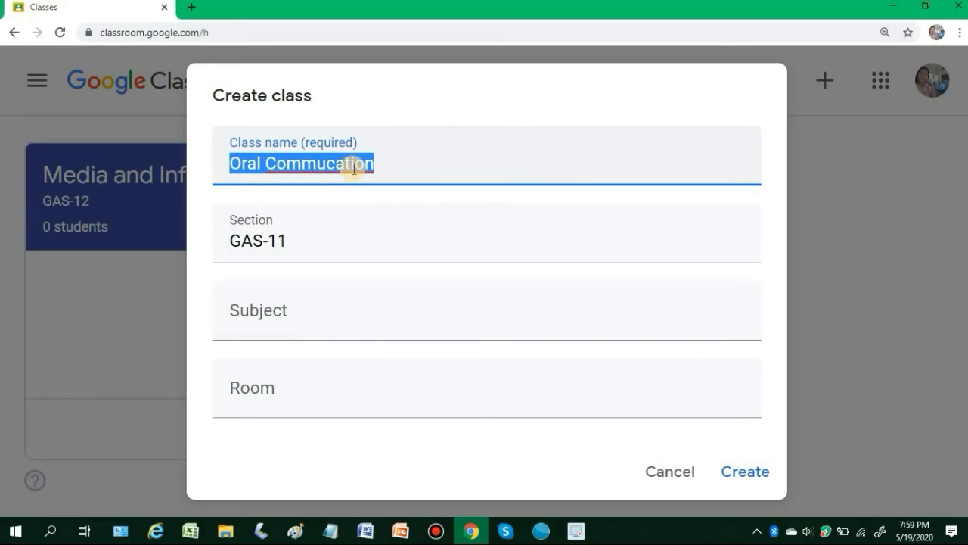
{"action": "left_click", "coordinate": [325, 163]}
{"action": "type", "text": "ni"}
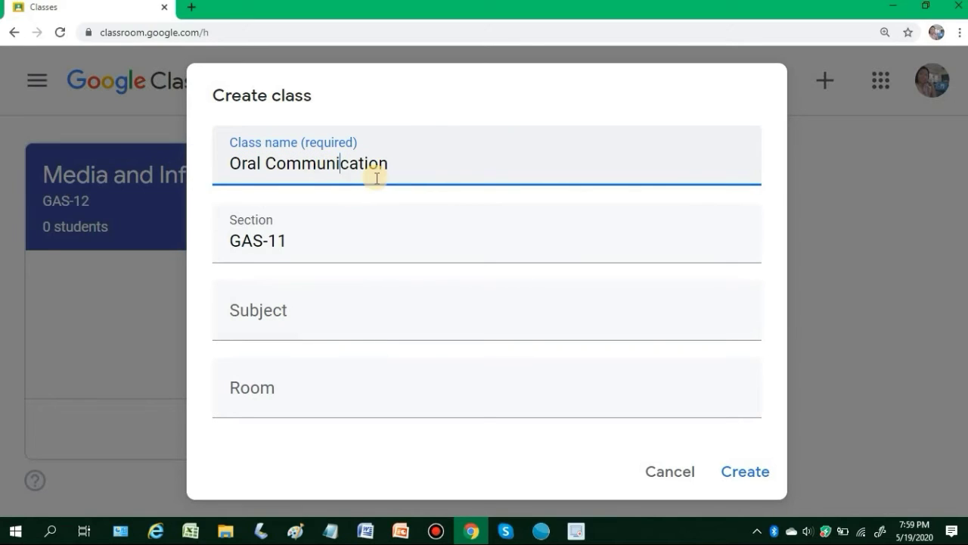
- Copy "Oral Communication" from the class name into the subject and create the class without a room
{"action": "left_click_drag", "start_coordinate": [396, 161], "coordinate": [189, 161]}
{"action": "key", "text": "ctrl+c"}
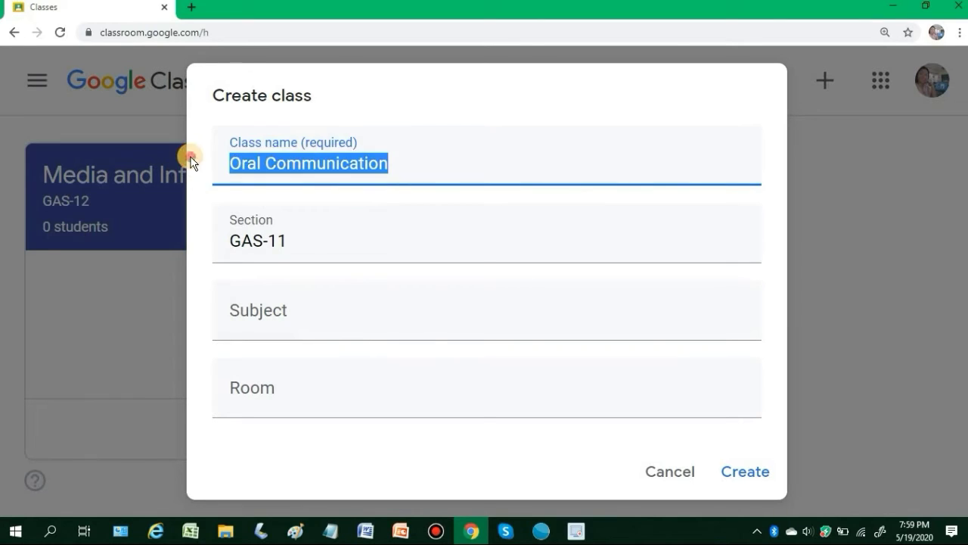
{"action": "left_click", "coordinate": [290, 321]}
{"action": "key", "text": "ctrl+v"}
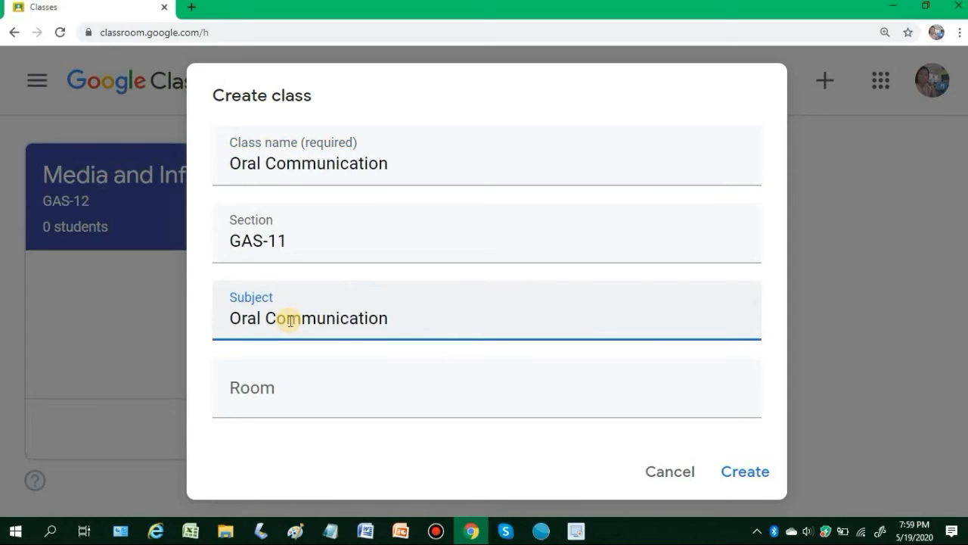
{"action": "left_click", "coordinate": [293, 388]}
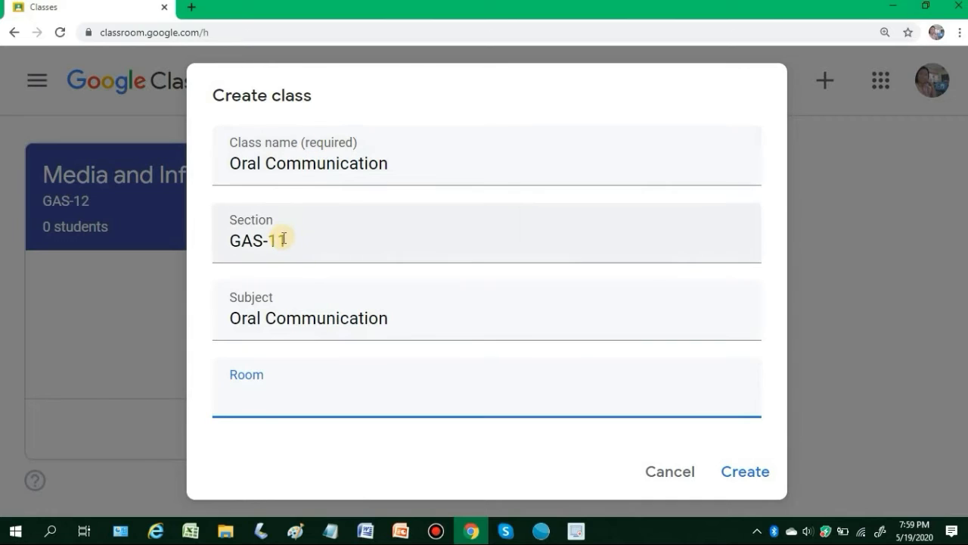
{"action": "left_click", "coordinate": [743, 474]}
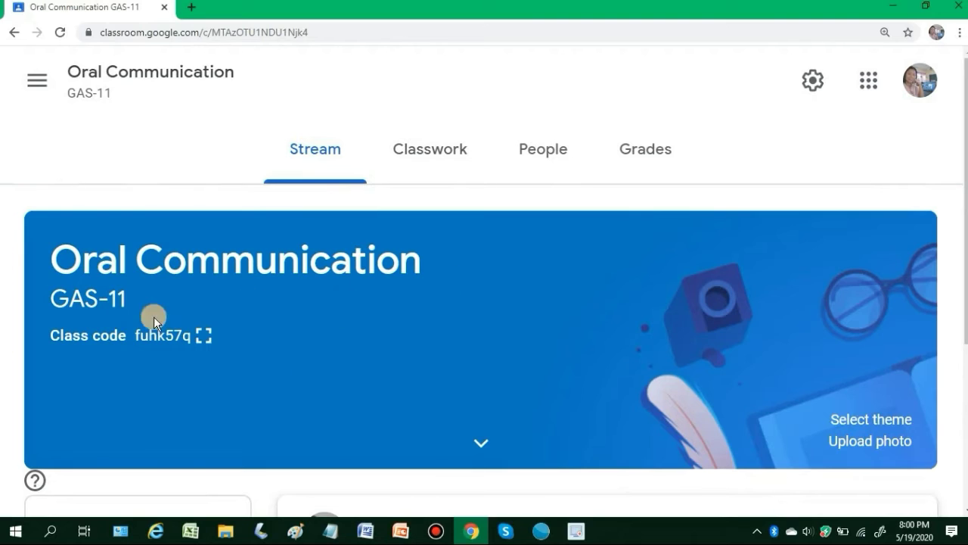
- Return to the class list and start a third new class, accepting the school-use notice
{"action": "left_click", "coordinate": [41, 84]}
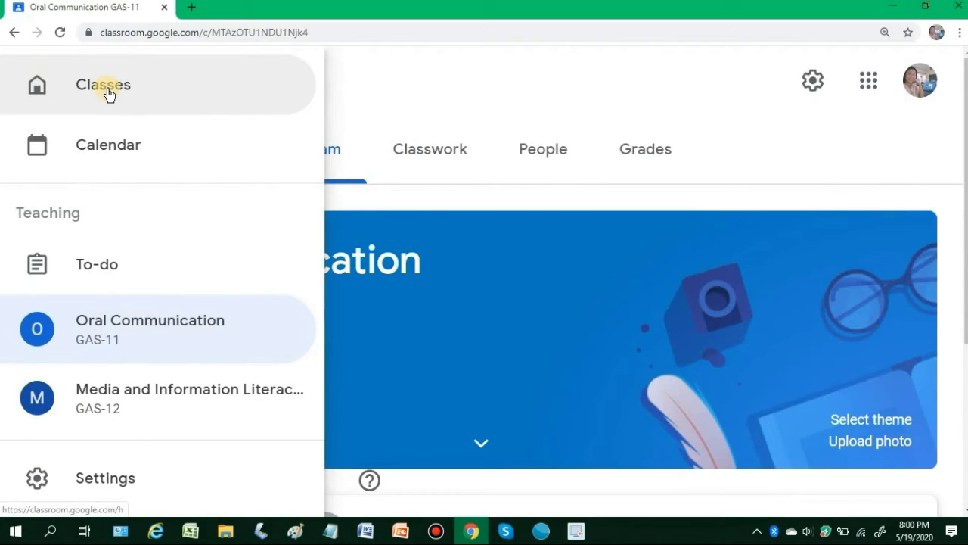
{"action": "left_click", "coordinate": [109, 87]}
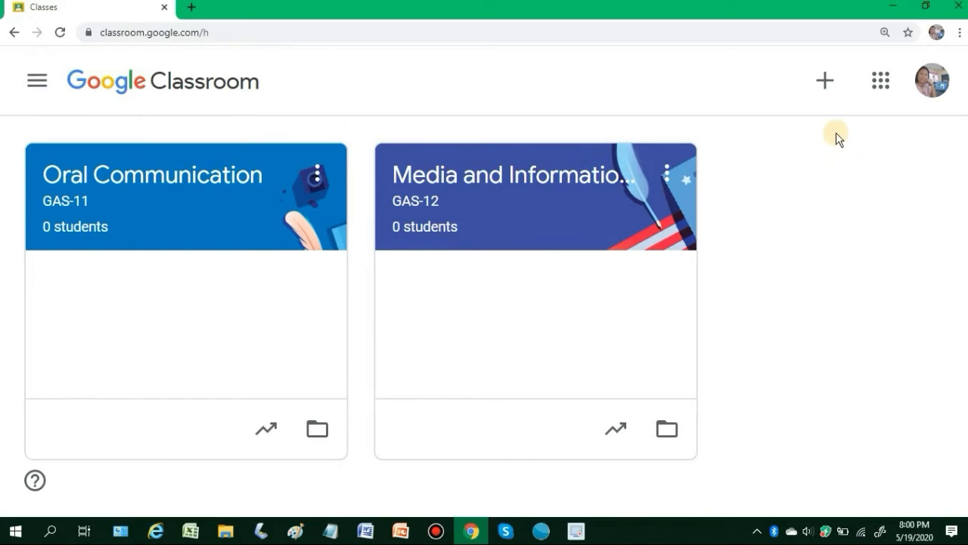
{"action": "left_click", "coordinate": [824, 89]}
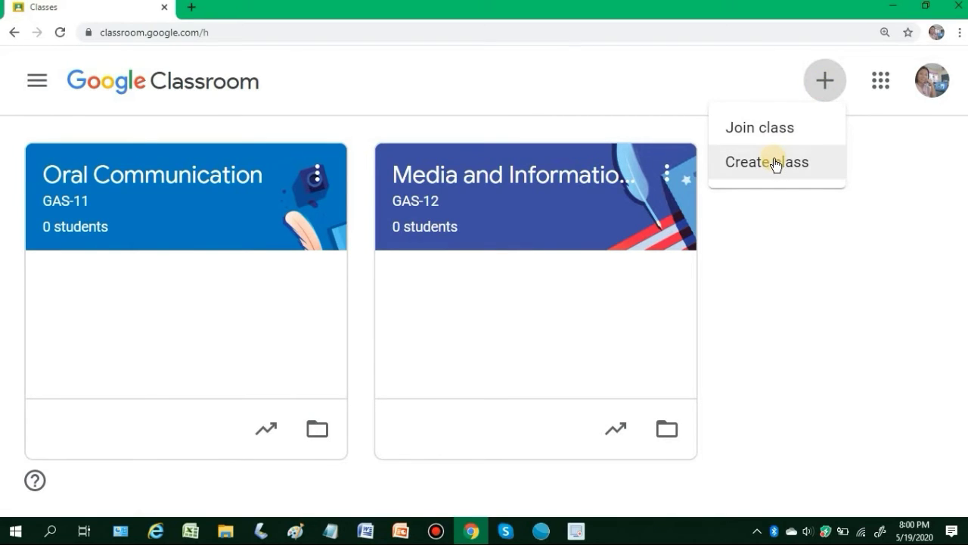
{"action": "left_click", "coordinate": [776, 165]}
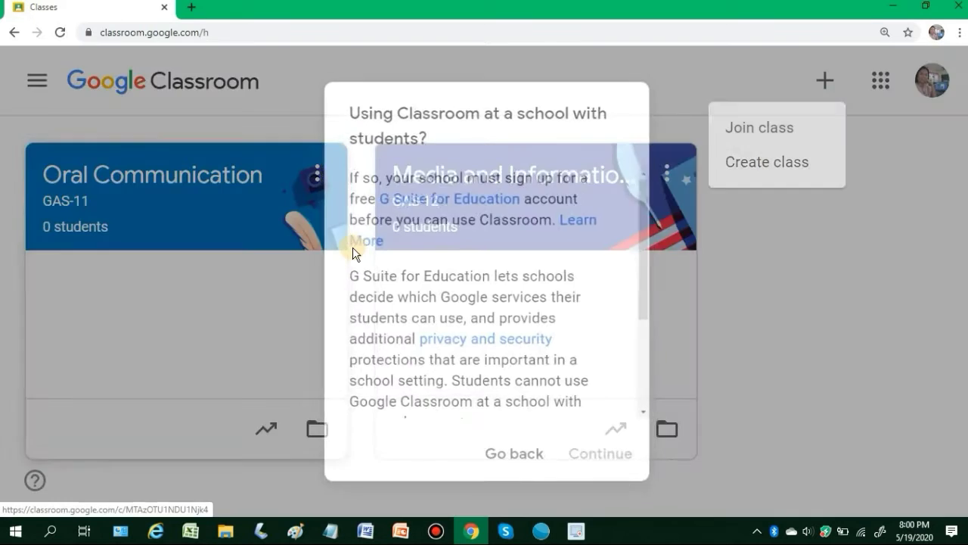
{"action": "scroll", "coordinate": [650, 262], "scroll_direction": "down", "scroll_amount": 3}
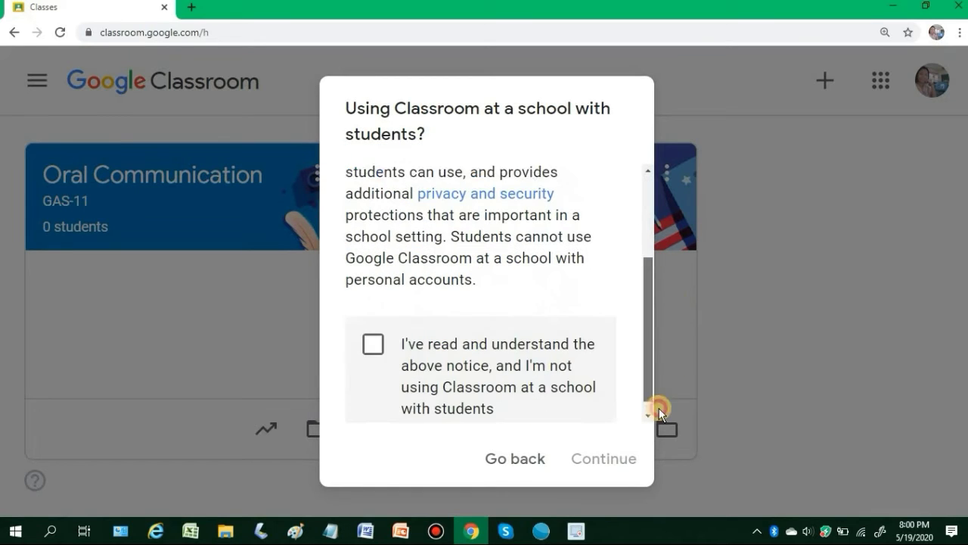
{"action": "left_click", "coordinate": [373, 330]}
{"action": "left_click", "coordinate": [605, 460]}
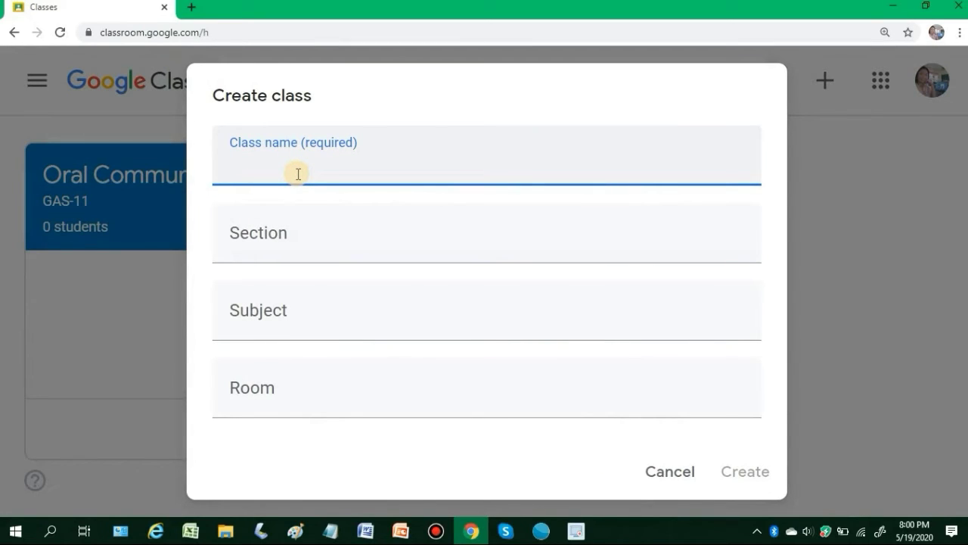
- Enter "Practical Research 2 (PR2)" as the class name and "GAS-12" as the section
{"action": "type", "text": "Practica"}
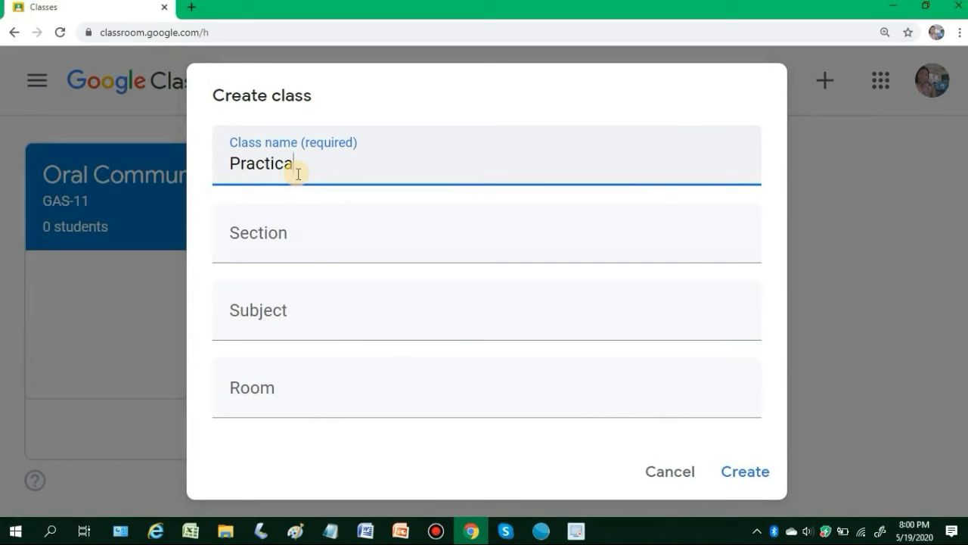
{"action": "type", "text": "l Resear"}
{"action": "type", "text": "ch "}
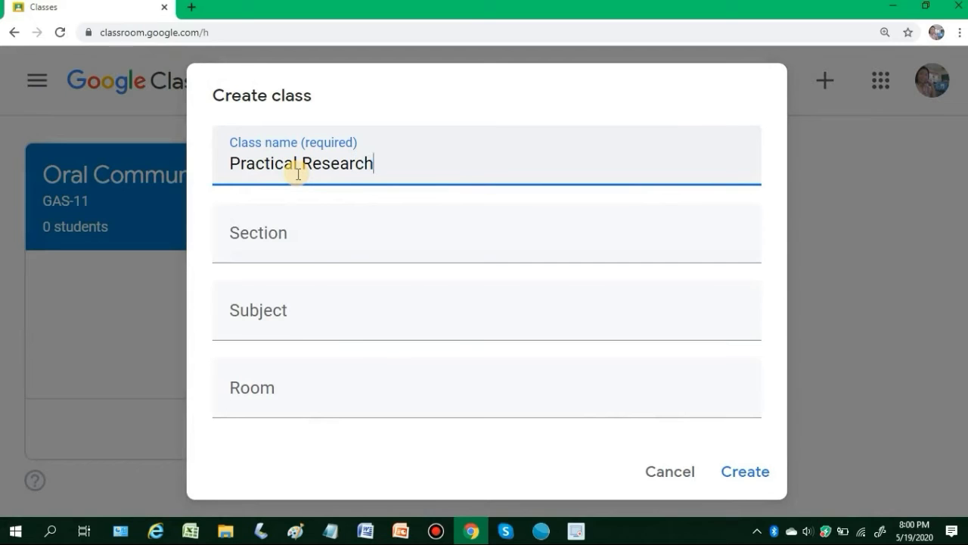
{"action": "type", "text": "2 (PR2)"}
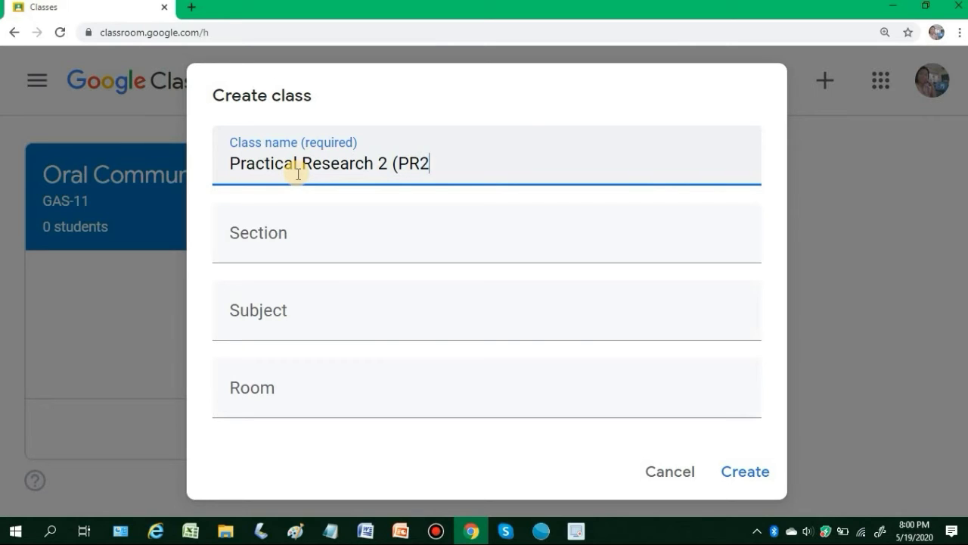
{"action": "left_click", "coordinate": [318, 239]}
{"action": "type", "text": "GAS-12"}
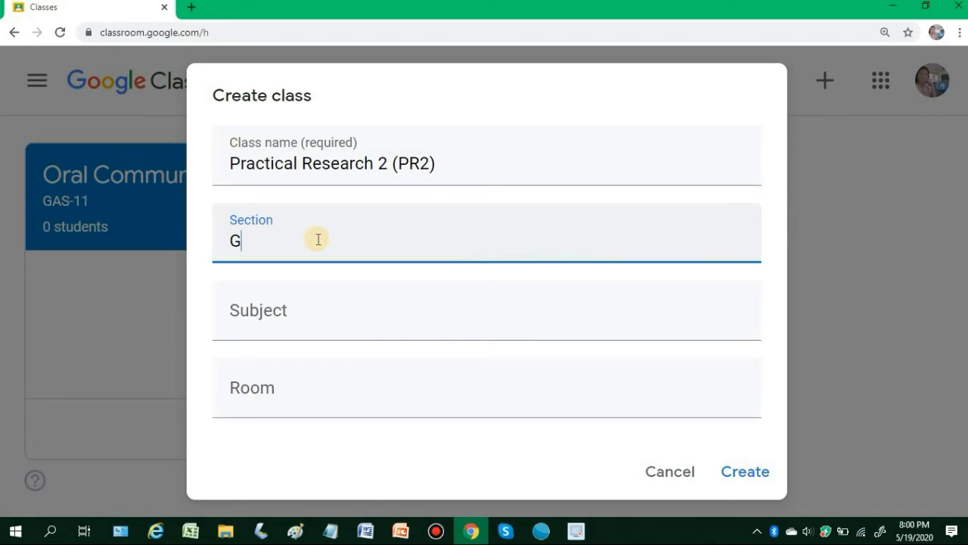
- Copy "Practical Research 2 (PR2)" from the class name into the subject and create the class without a room
{"action": "left_click", "coordinate": [311, 326]}
{"action": "left_click_drag", "start_coordinate": [231, 166], "coordinate": [443, 173]}
{"action": "key", "text": "ctrl+c"}
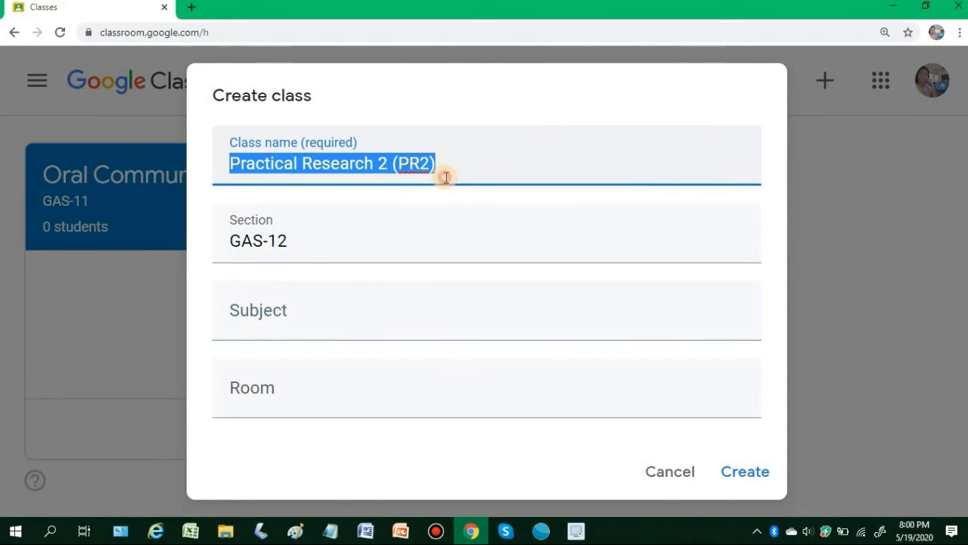
{"action": "left_click", "coordinate": [284, 315]}
{"action": "key", "text": "ctrl+v"}
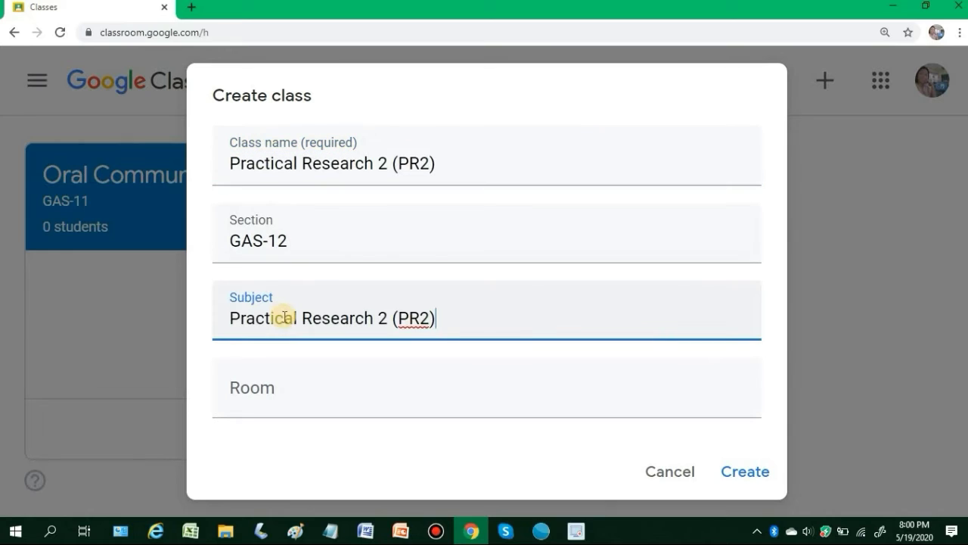
{"action": "left_click", "coordinate": [317, 382]}
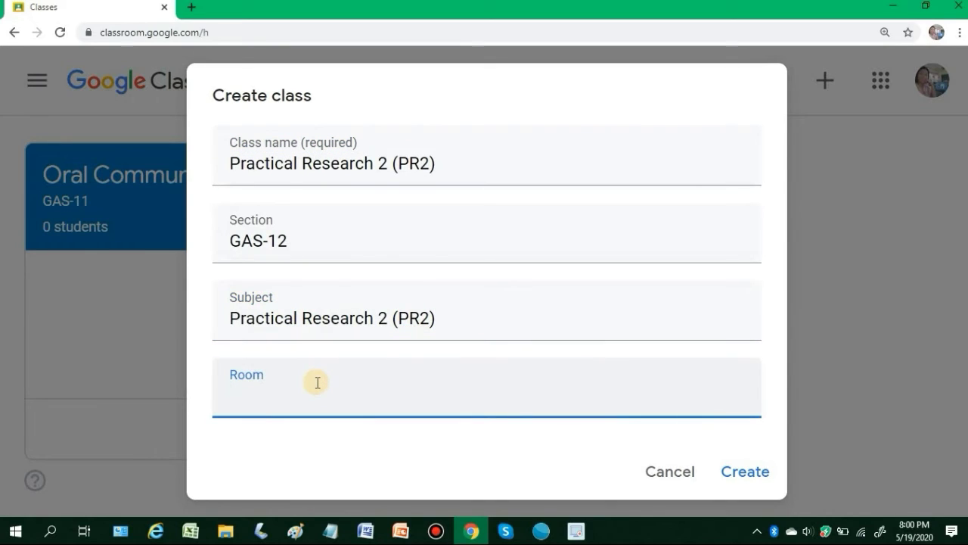
{"action": "left_click", "coordinate": [745, 473]}
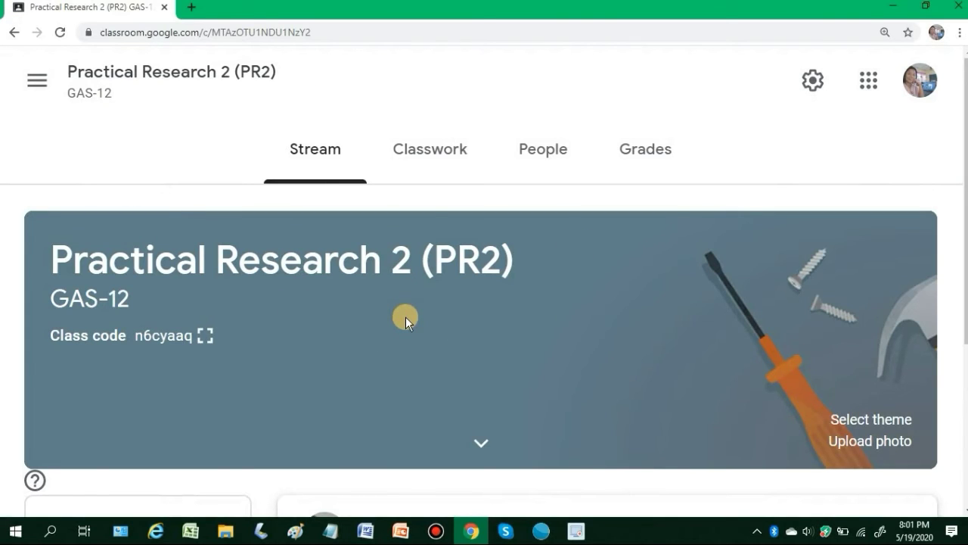
- Go back to the class list, look over the class cards, and start a fourth new class, accepting the school-use notice
{"action": "left_click", "coordinate": [38, 82]}
{"action": "left_click", "coordinate": [115, 101]}
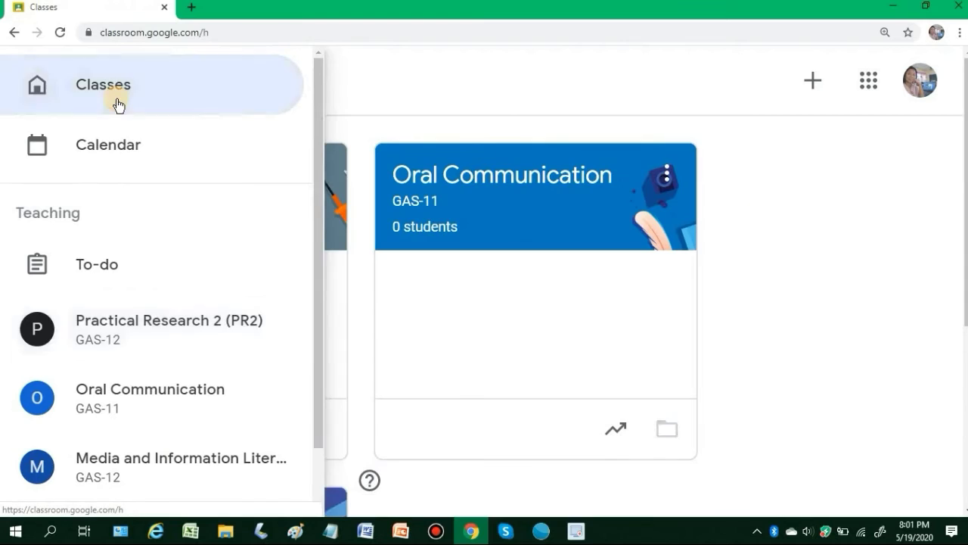
{"action": "scroll", "coordinate": [297, 266], "scroll_direction": "down", "scroll_amount": 1}
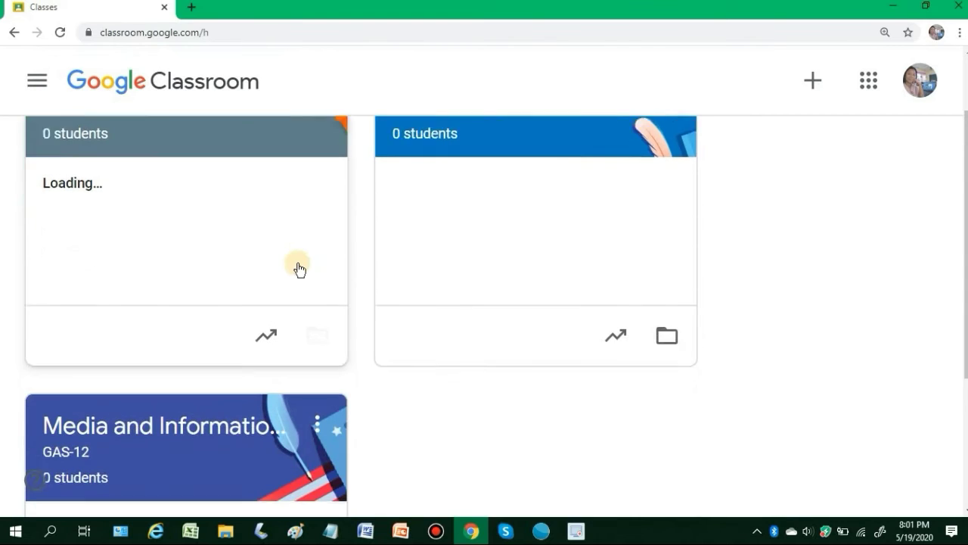
{"action": "scroll", "coordinate": [323, 371], "scroll_direction": "down", "scroll_amount": 2}
{"action": "scroll", "coordinate": [323, 371], "scroll_direction": "up", "scroll_amount": 3}
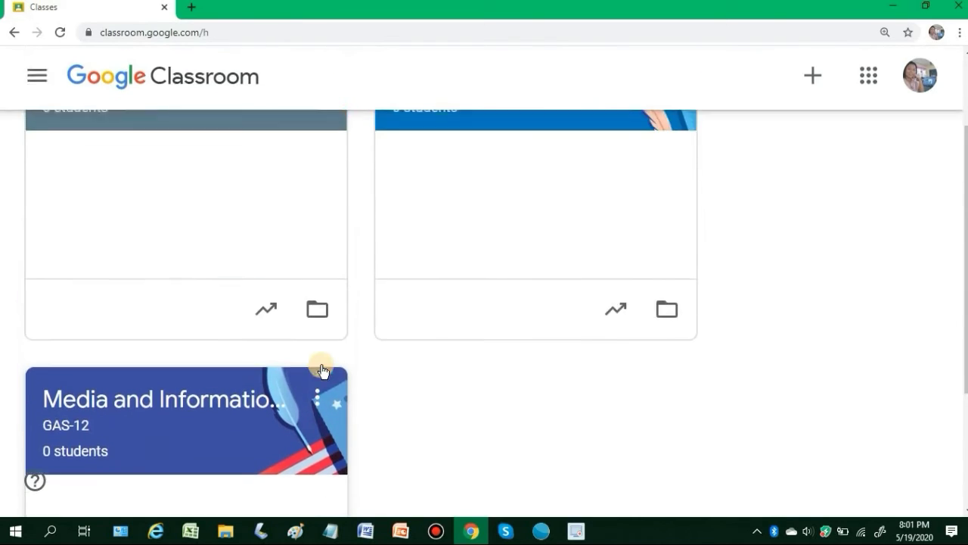
{"action": "scroll", "coordinate": [333, 333], "scroll_direction": "up", "scroll_amount": 2}
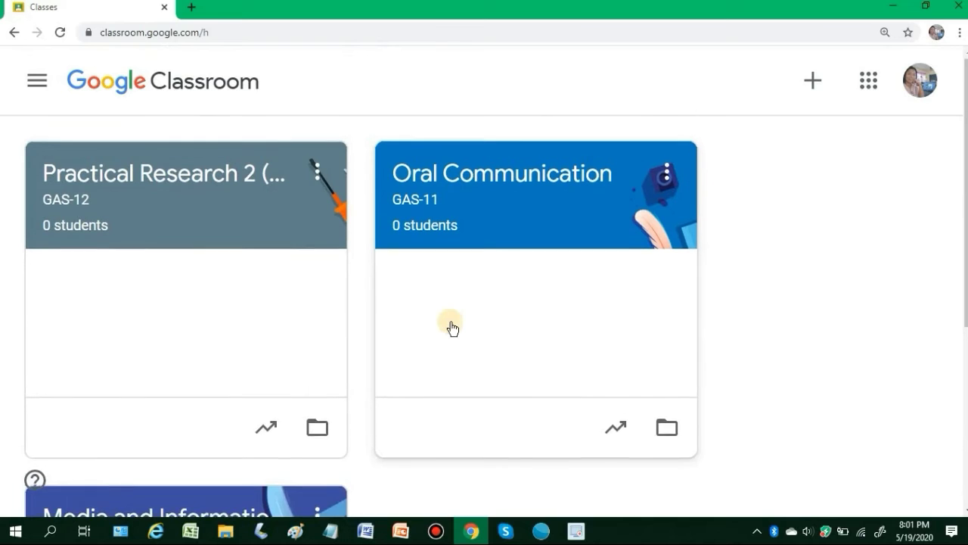
{"action": "scroll", "coordinate": [423, 385], "scroll_direction": "down", "scroll_amount": 3}
{"action": "scroll", "coordinate": [424, 385], "scroll_direction": "up", "scroll_amount": 3}
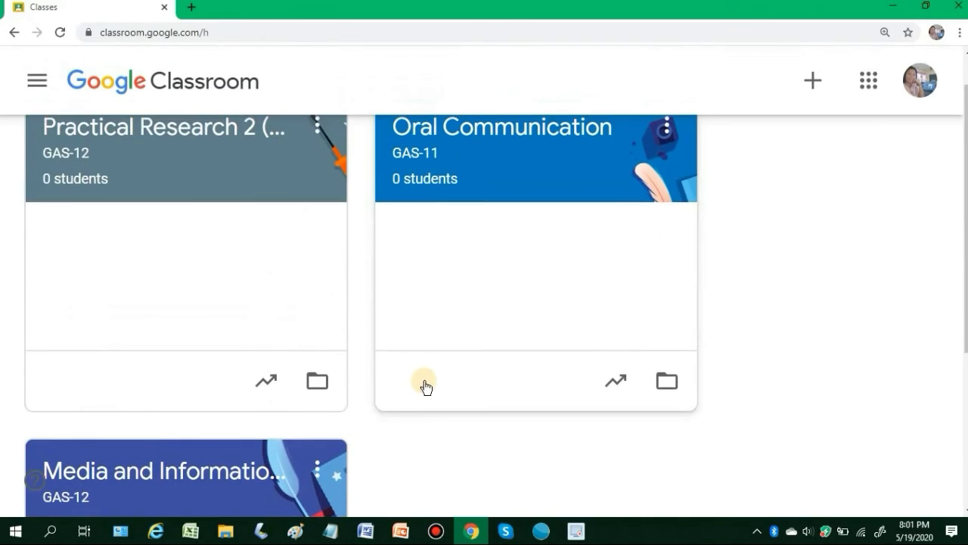
{"action": "left_click", "coordinate": [813, 80]}
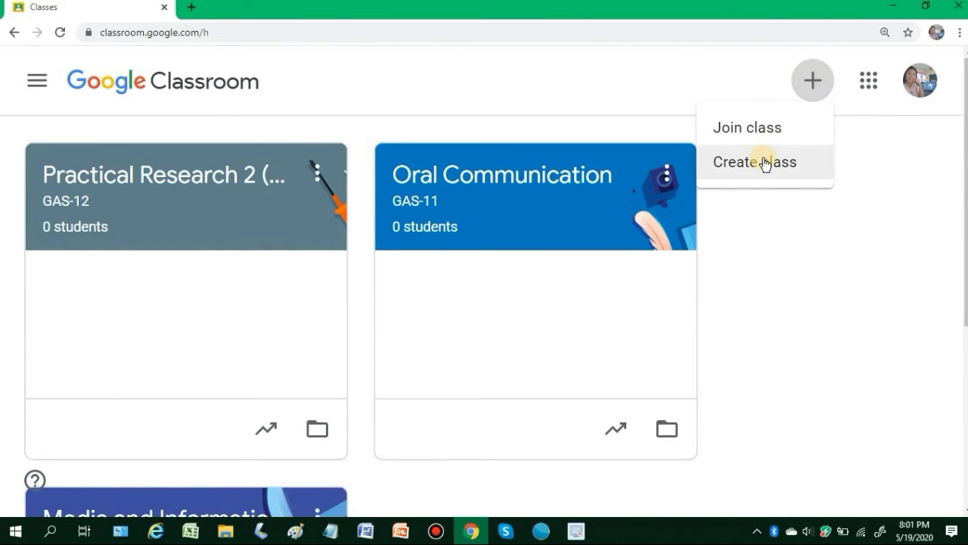
{"action": "left_click", "coordinate": [765, 162]}
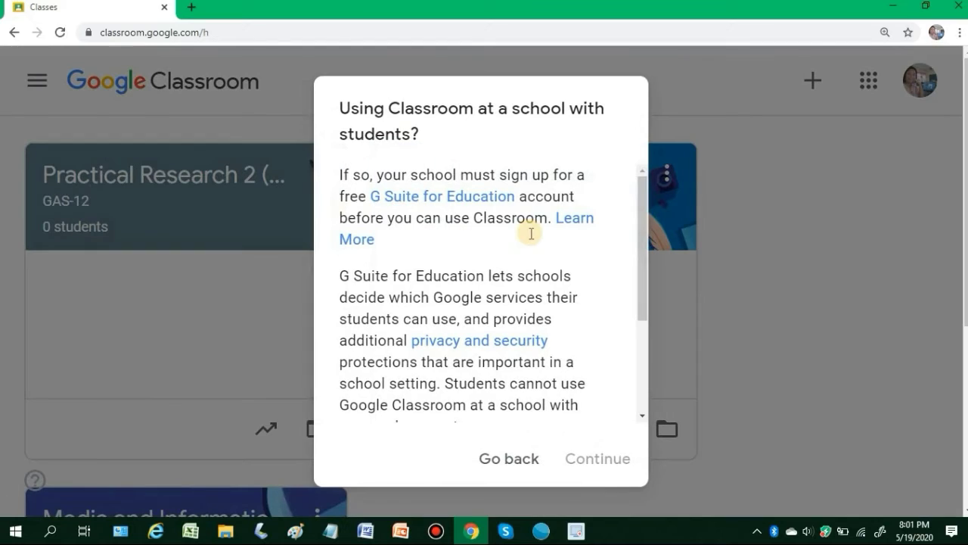
{"action": "left_click_drag", "start_coordinate": [642, 217], "coordinate": [411, 341]}
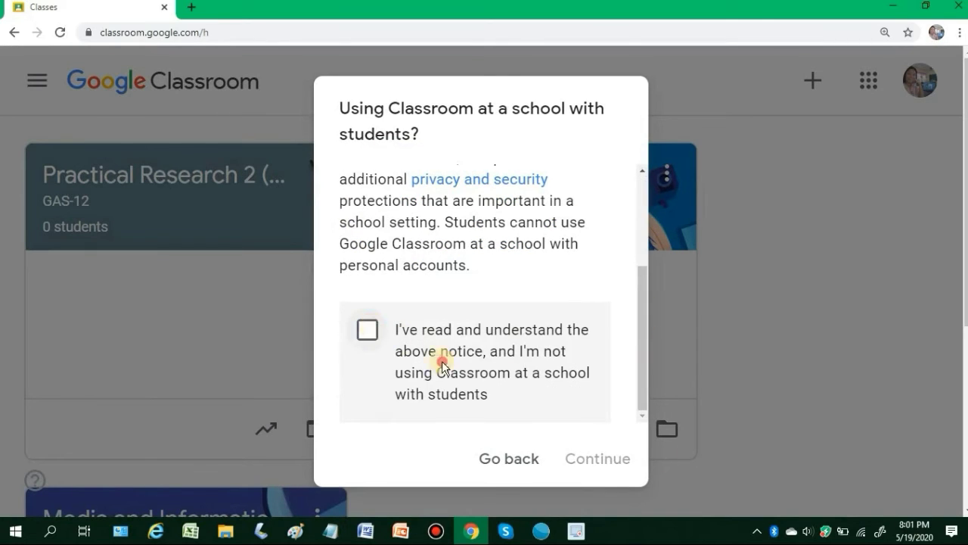
{"action": "left_click", "coordinate": [441, 355]}
{"action": "left_click", "coordinate": [598, 458]}
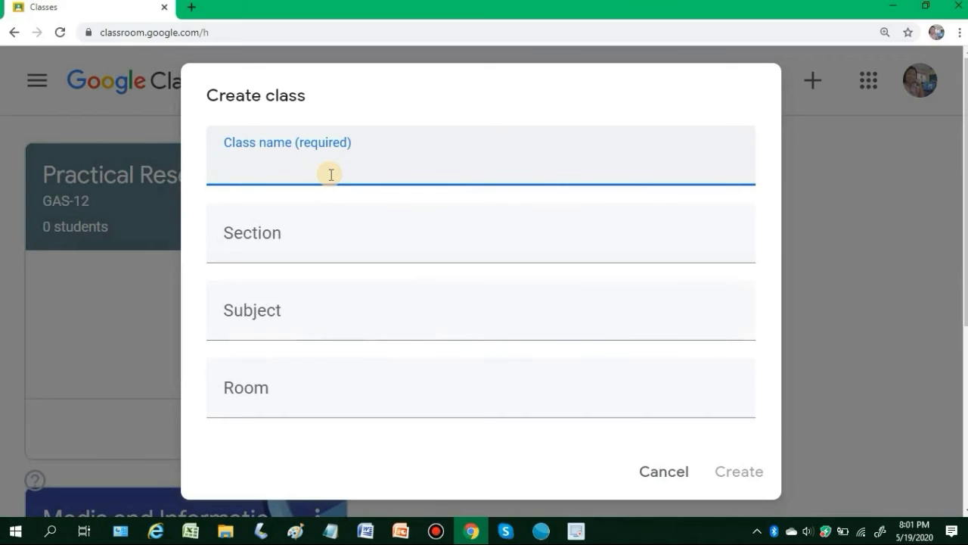
- Enter "Creative Writing" as the class name and "GAS-11" as the section
{"action": "type", "text": "Creative"}
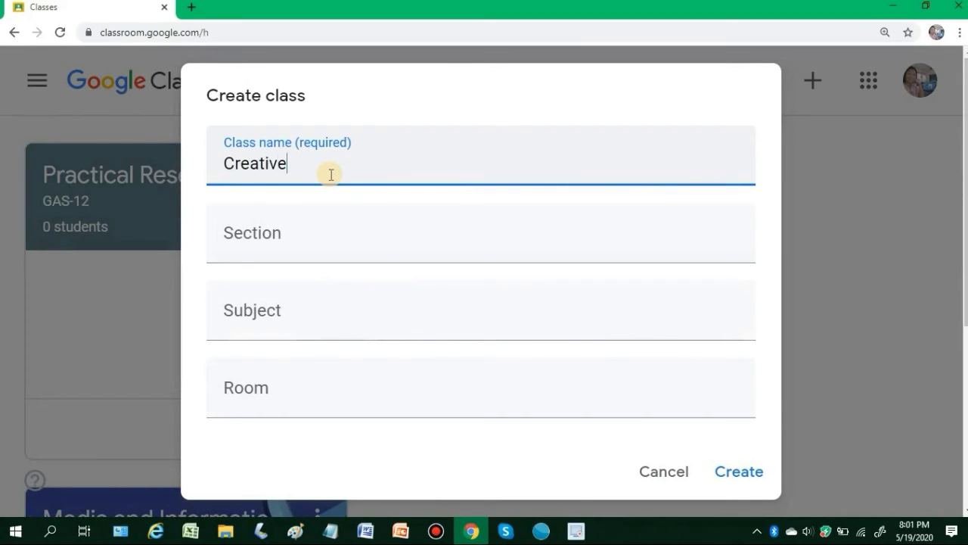
{"action": "type", "text": " Writing"}
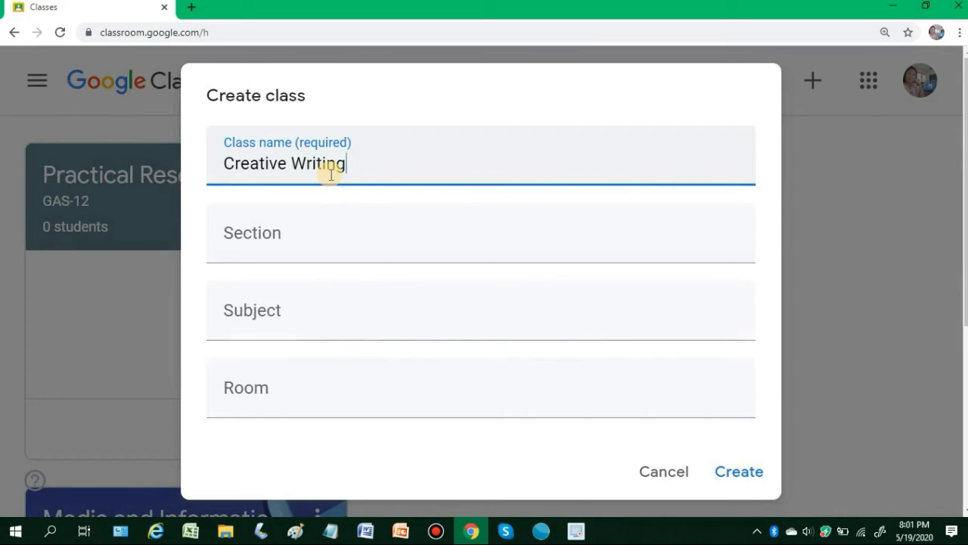
{"action": "left_click", "coordinate": [265, 240]}
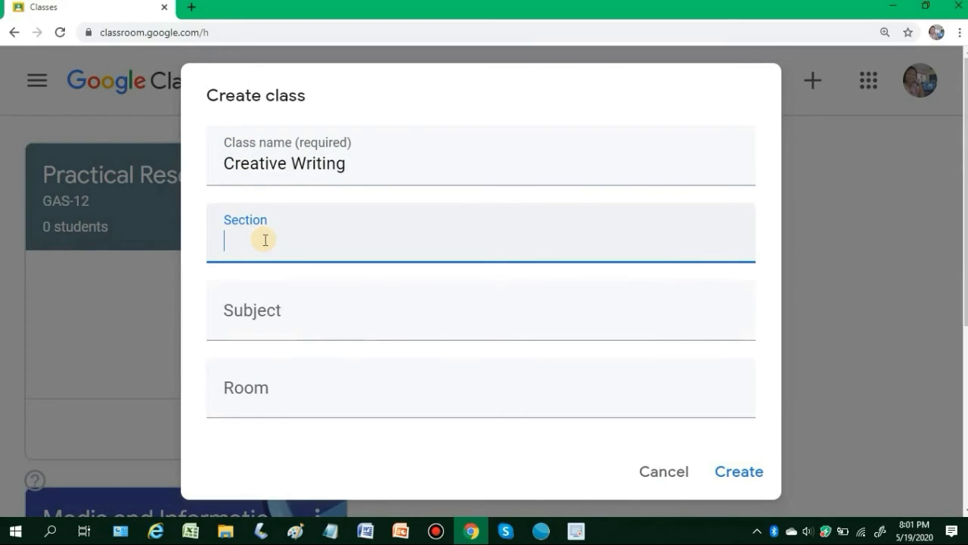
{"action": "type", "text": "GAS-11"}
- Copy "Creative Writing" from the class name into the subject and create the class without a room
{"action": "left_click", "coordinate": [273, 311]}
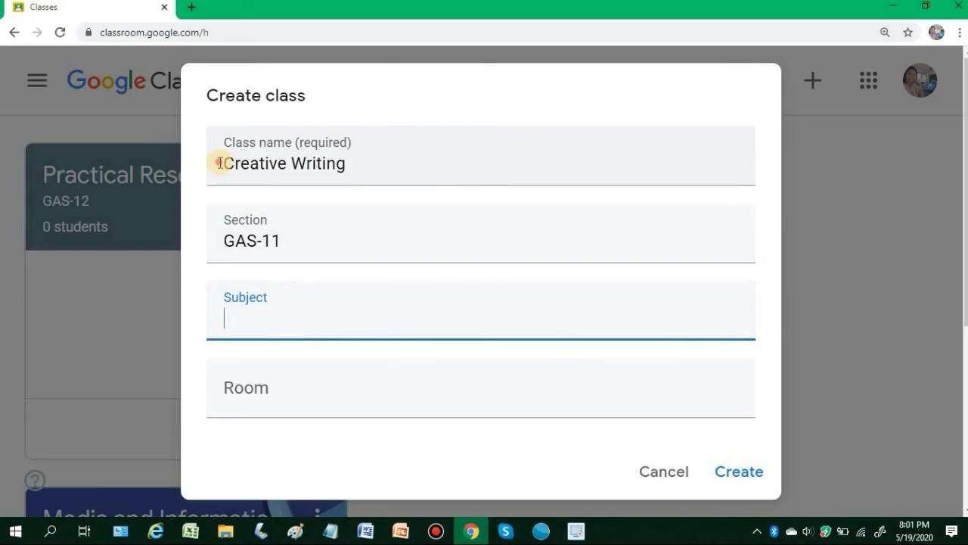
{"action": "left_click_drag", "start_coordinate": [218, 163], "coordinate": [368, 171]}
{"action": "key", "text": "ctrl+c"}
{"action": "left_click", "coordinate": [271, 315]}
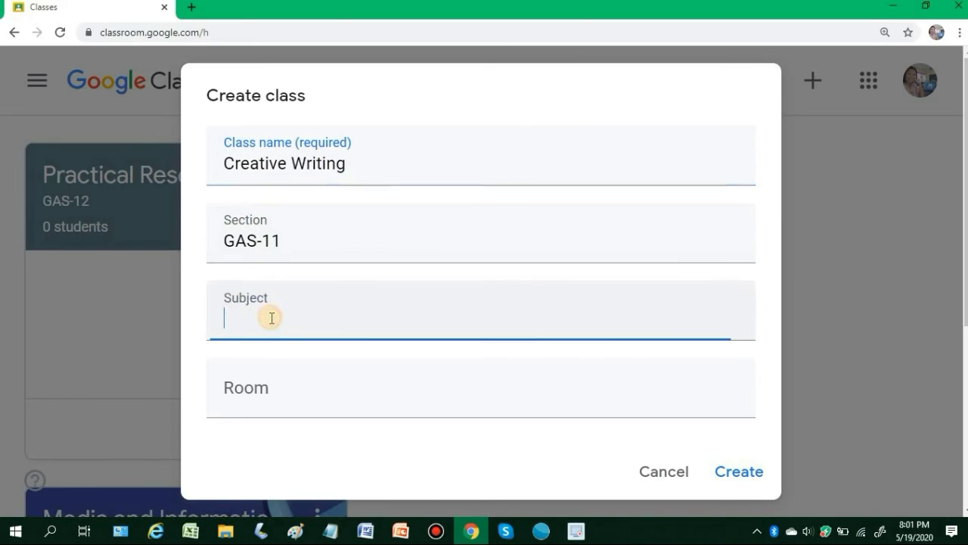
{"action": "key", "text": "ctrl+v"}
{"action": "left_click", "coordinate": [295, 386]}
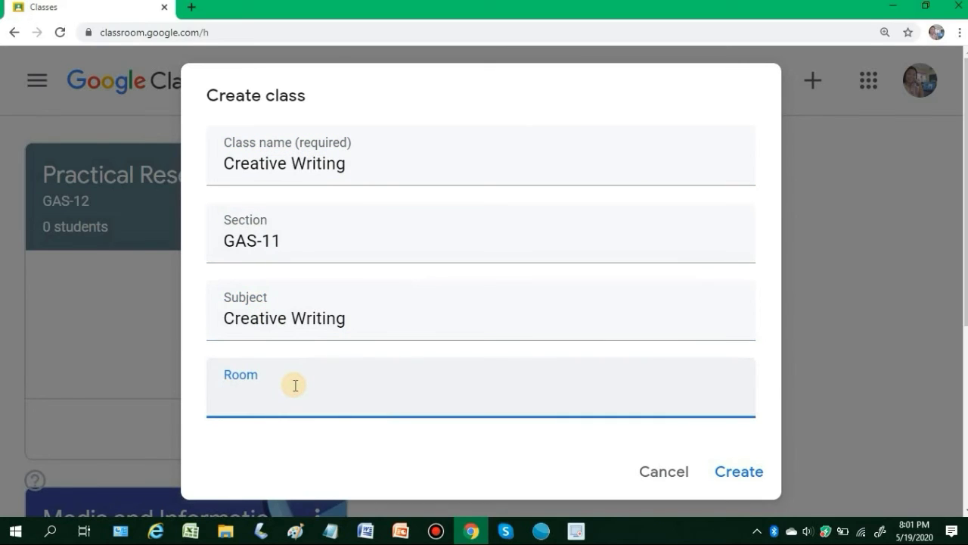
{"action": "left_click", "coordinate": [746, 479]}
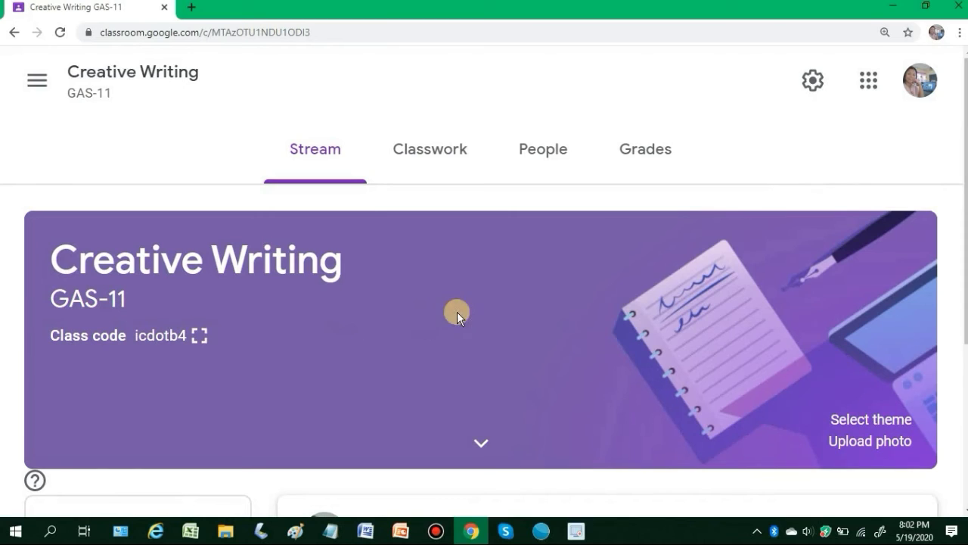
- Return from the Creative Writing class to the list of all classes and look over the class cards
{"action": "left_click", "coordinate": [37, 81]}
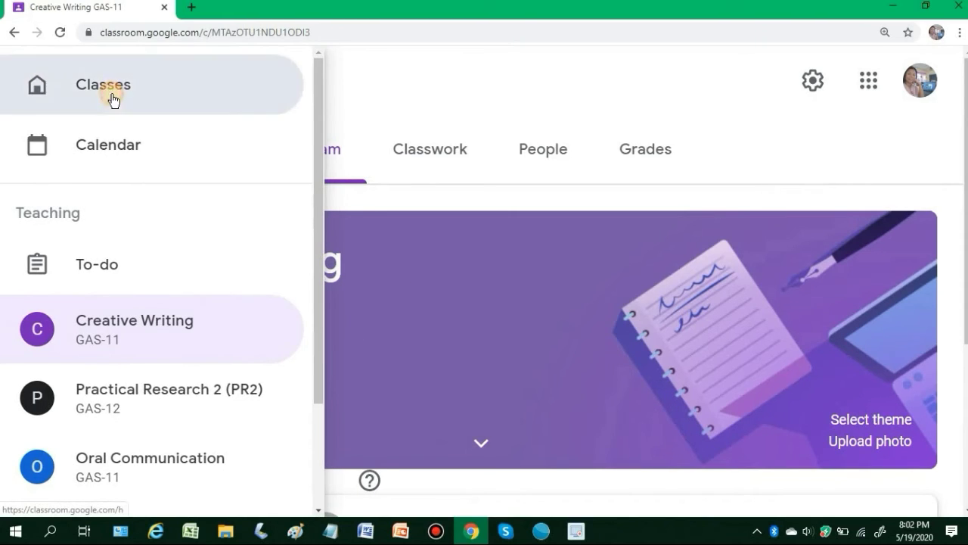
{"action": "left_click", "coordinate": [112, 99]}
{"action": "scroll", "coordinate": [428, 254], "scroll_direction": "down", "scroll_amount": 1}
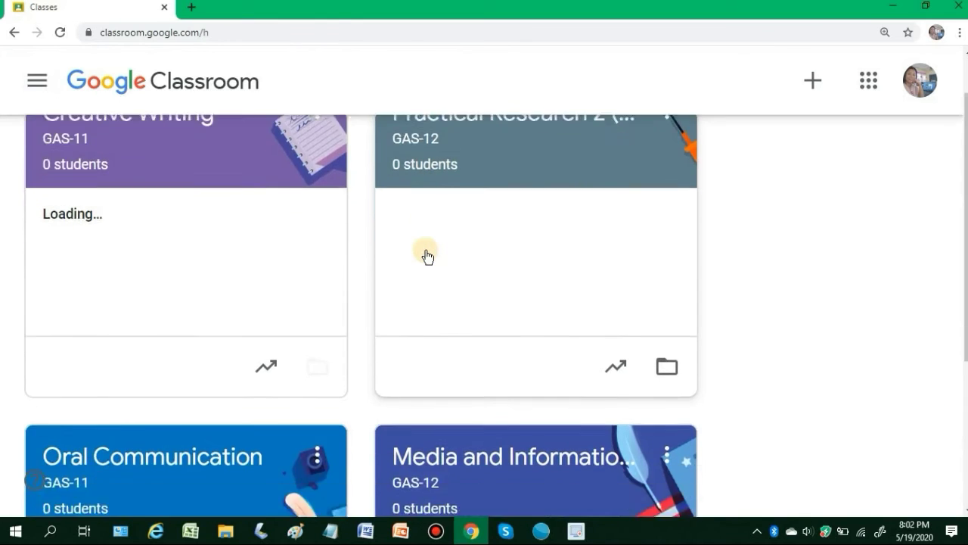
{"action": "scroll", "coordinate": [428, 280], "scroll_direction": "down", "scroll_amount": 2}
{"action": "scroll", "coordinate": [430, 292], "scroll_direction": "up", "scroll_amount": 2}
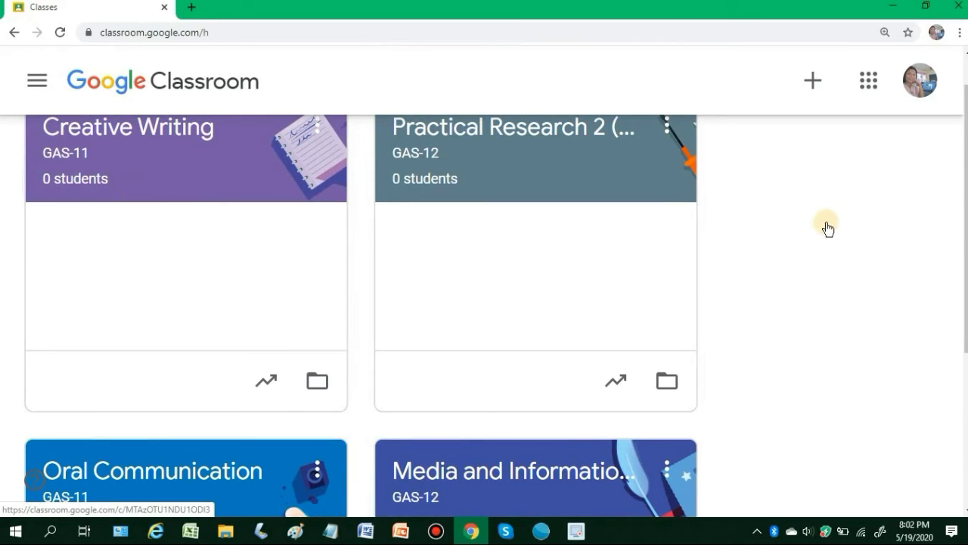
{"action": "scroll", "coordinate": [823, 224], "scroll_direction": "up", "scroll_amount": 1}
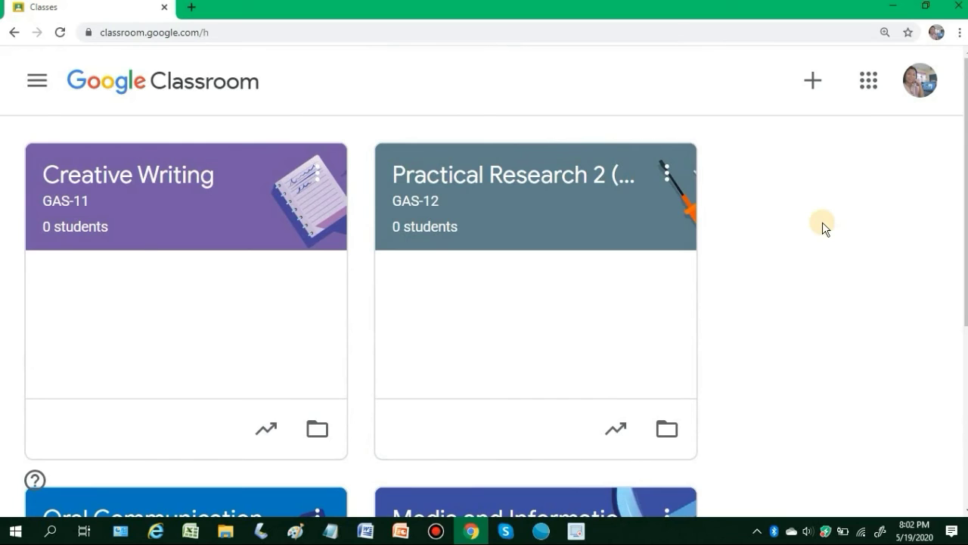
- Start creating a fifth class and accept the notice about using Classroom at a school with students
{"action": "left_click", "coordinate": [814, 89]}
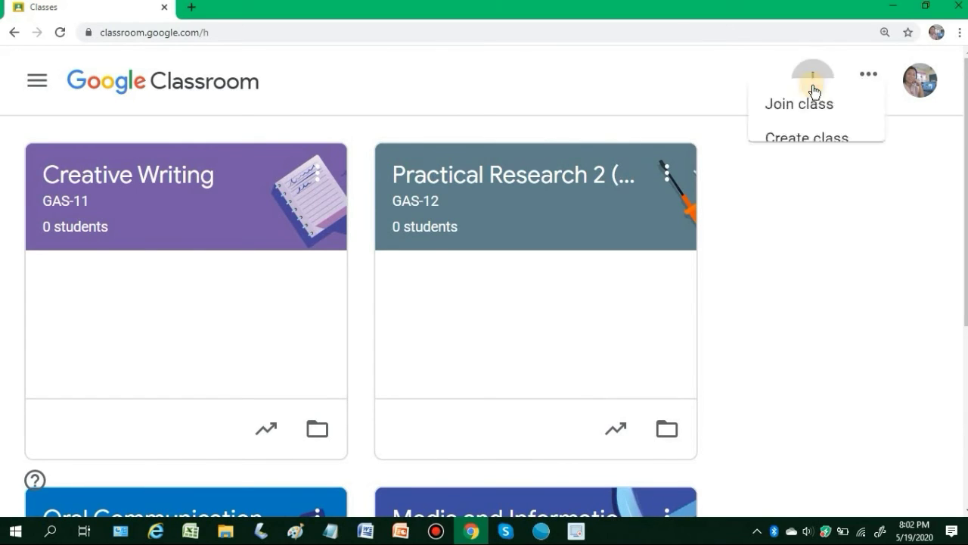
{"action": "left_click", "coordinate": [755, 167]}
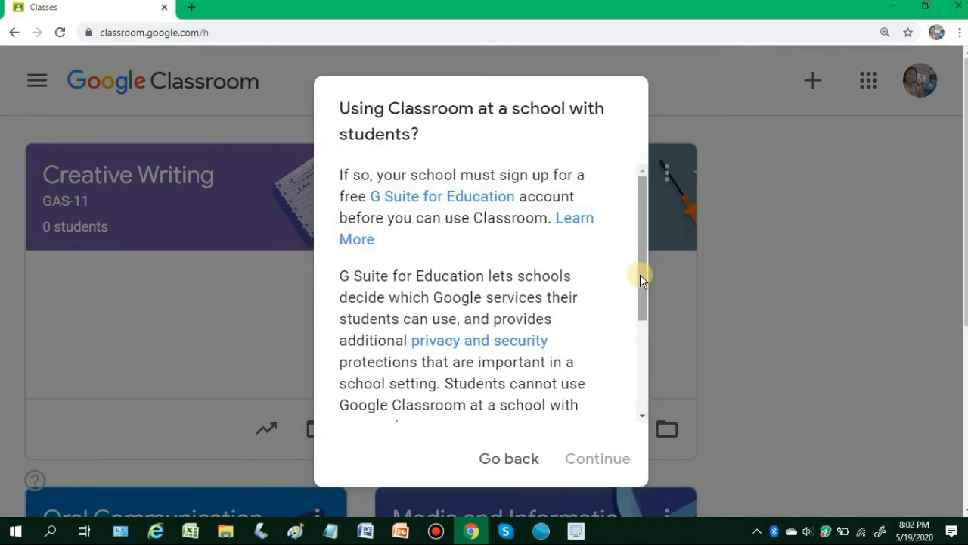
{"action": "left_click_drag", "start_coordinate": [640, 274], "coordinate": [587, 376]}
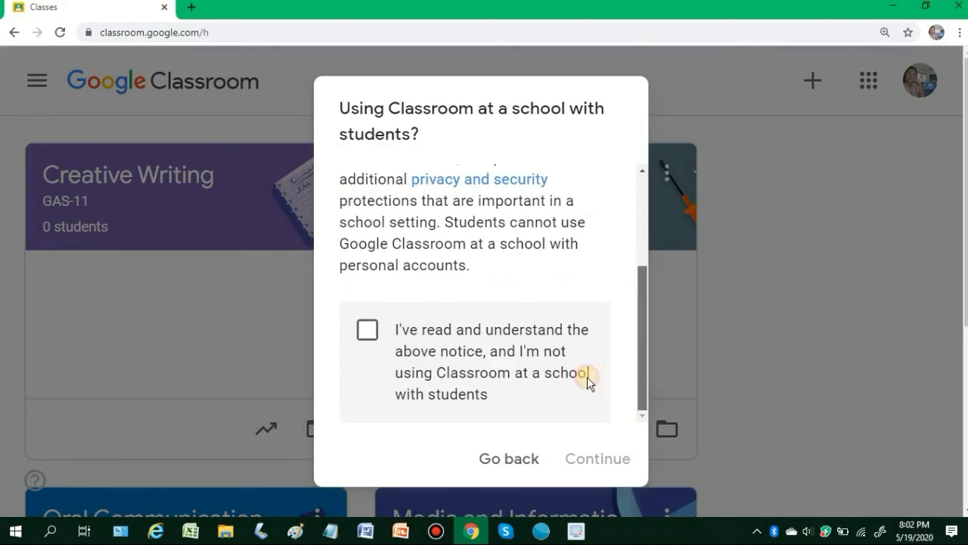
{"action": "left_click", "coordinate": [368, 329]}
{"action": "left_click", "coordinate": [567, 459]}
- Enter "Work Immersion" as the class name and "GAS-12" as the section
{"action": "left_click", "coordinate": [320, 177]}
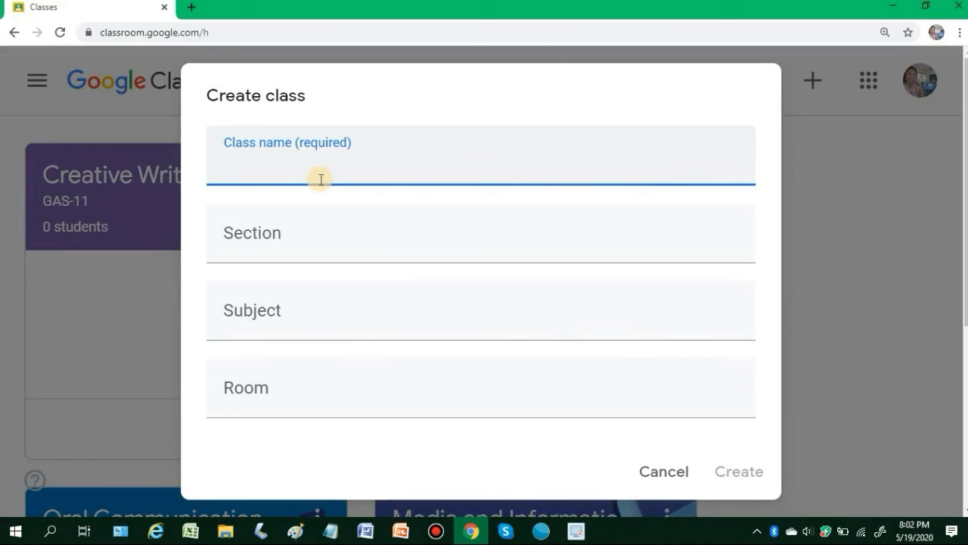
{"action": "type", "text": "W"}
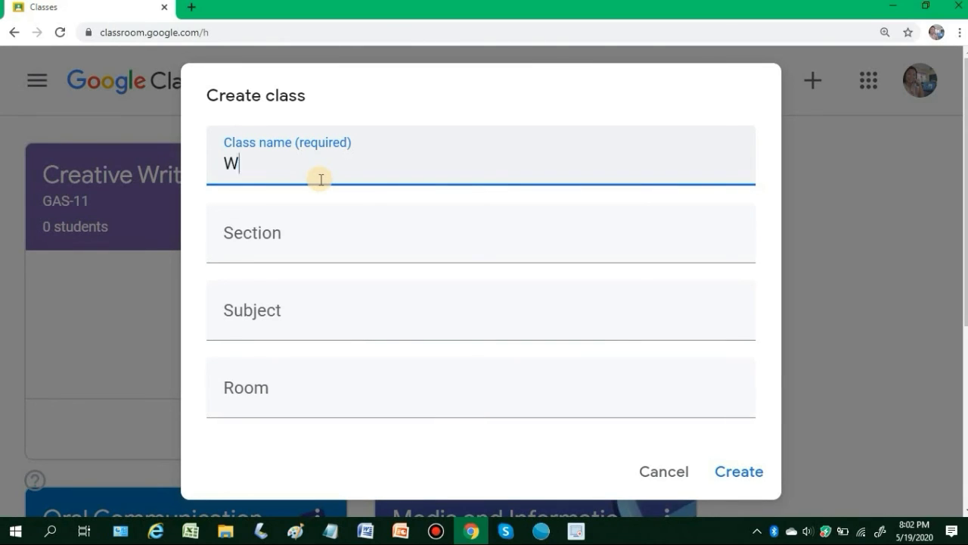
{"action": "type", "text": "ork Immersion"}
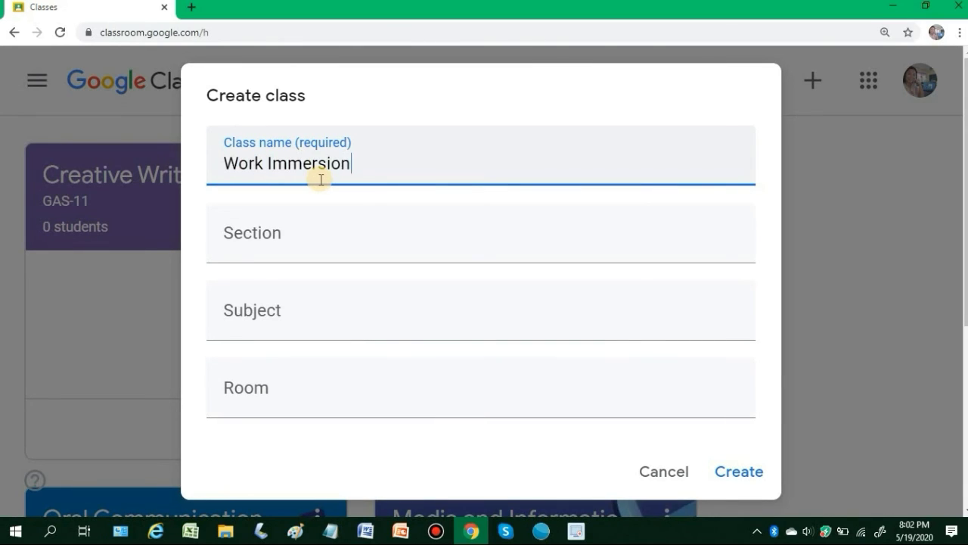
{"action": "left_click", "coordinate": [270, 255]}
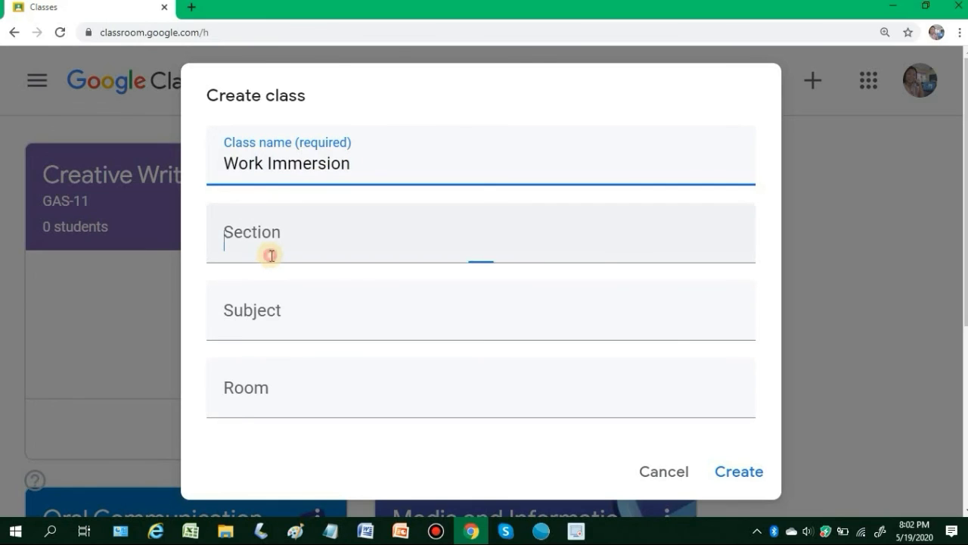
{"action": "type", "text": "GAS"}
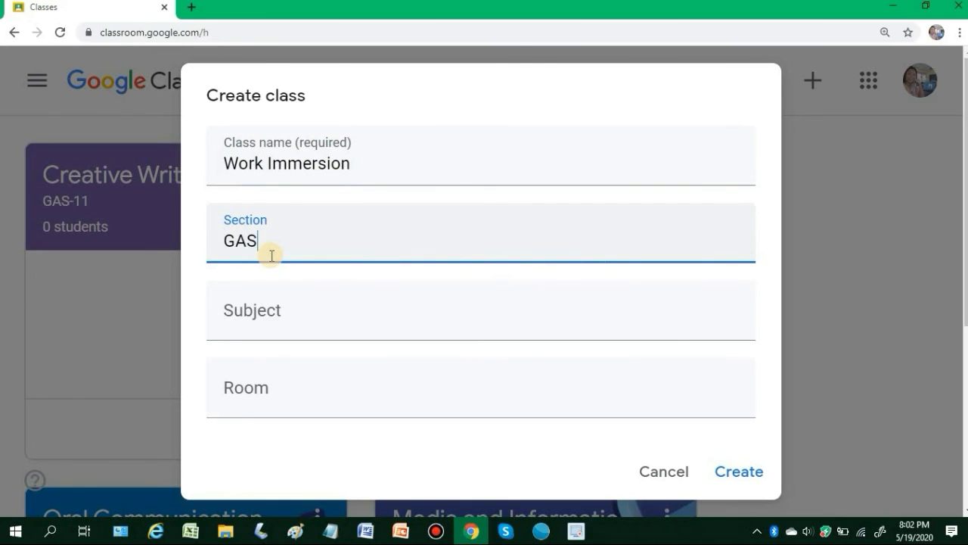
{"action": "type", "text": "-12"}
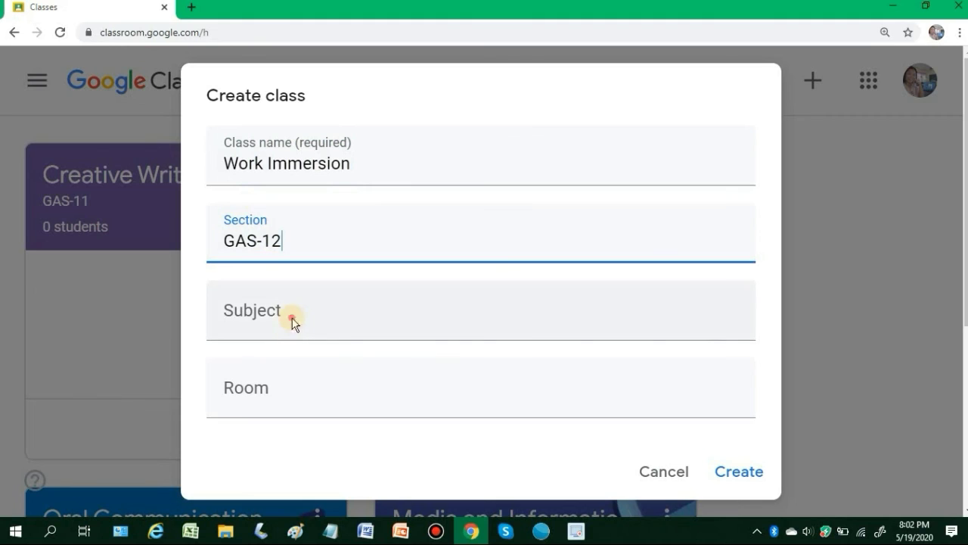
- Copy "Work Immersion" from the class name into the subject and create the class without a room
{"action": "left_click", "coordinate": [287, 284]}
{"action": "left_click_drag", "start_coordinate": [222, 163], "coordinate": [383, 171]}
{"action": "key", "text": "ctrl+c"}
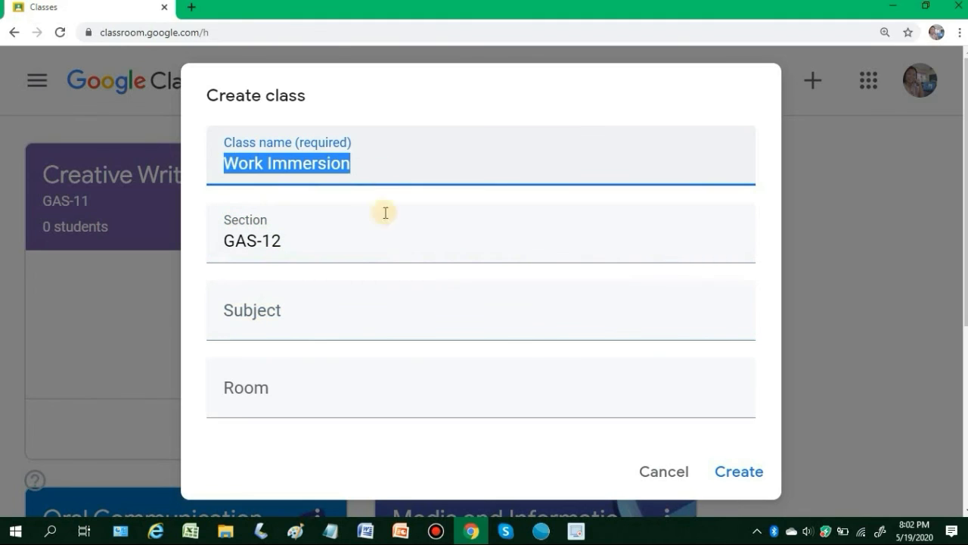
{"action": "left_click", "coordinate": [264, 319]}
{"action": "key", "text": "ctrl+v"}
{"action": "left_click", "coordinate": [308, 400]}
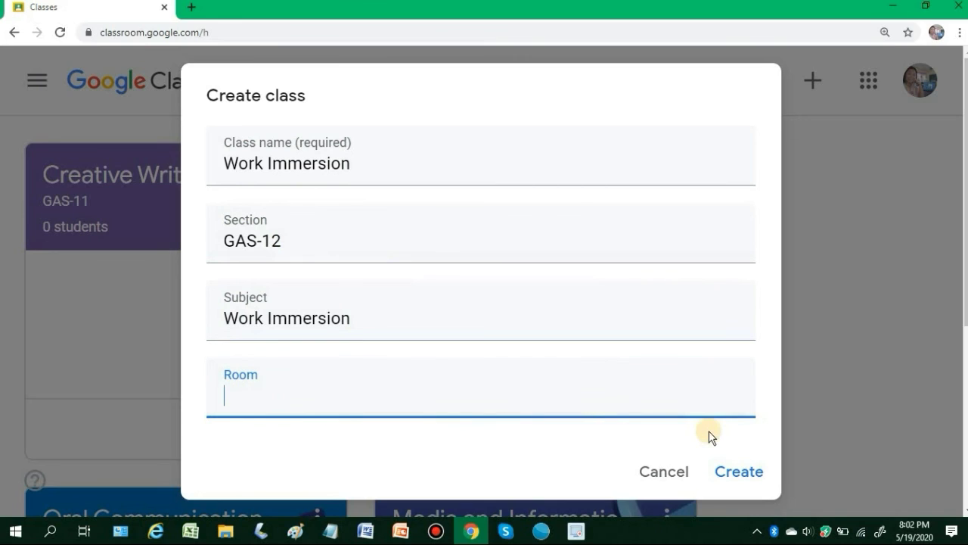
{"action": "left_click", "coordinate": [739, 476]}
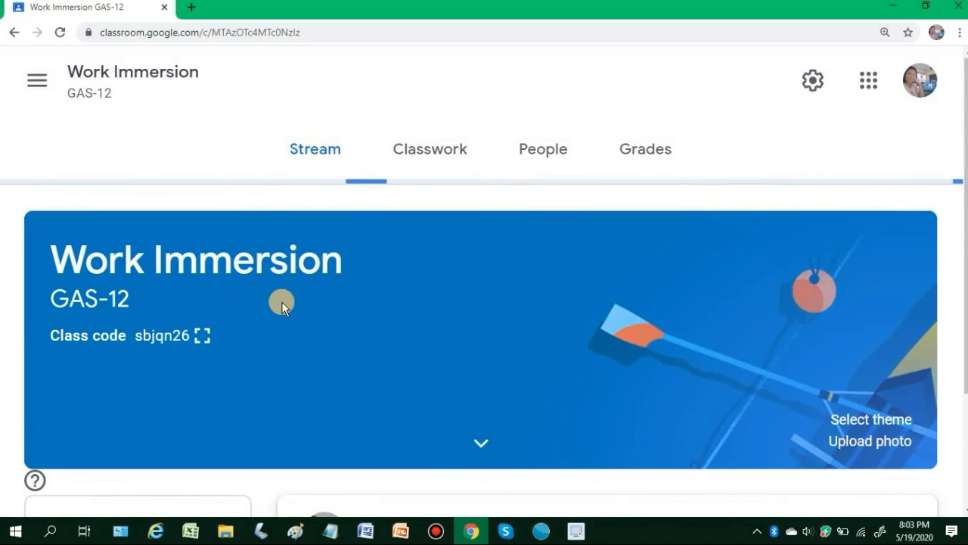
- Go back to the class list and review the cards of all created classes, from Work Immersion to Media and Information
{"action": "left_click", "coordinate": [40, 90]}
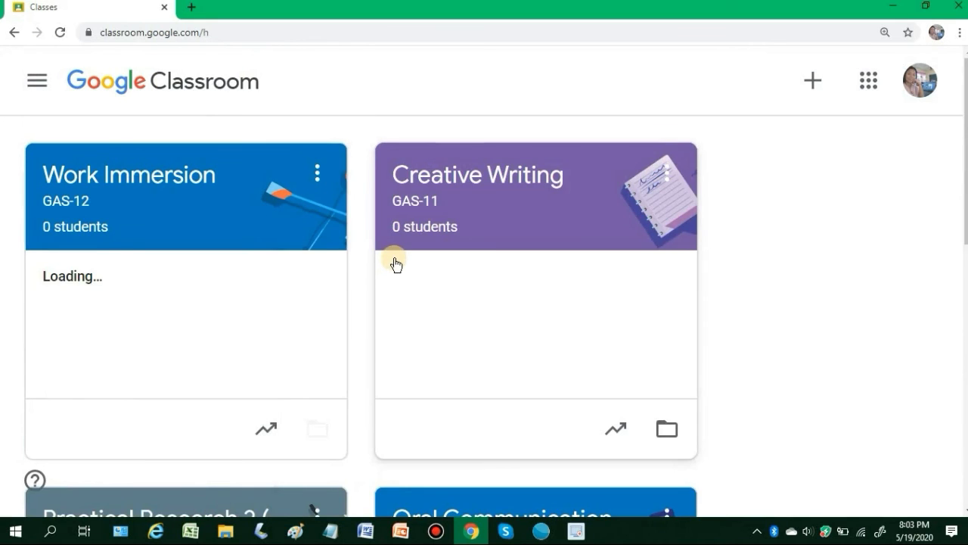
{"action": "scroll", "coordinate": [395, 264], "scroll_direction": "down", "scroll_amount": 9}
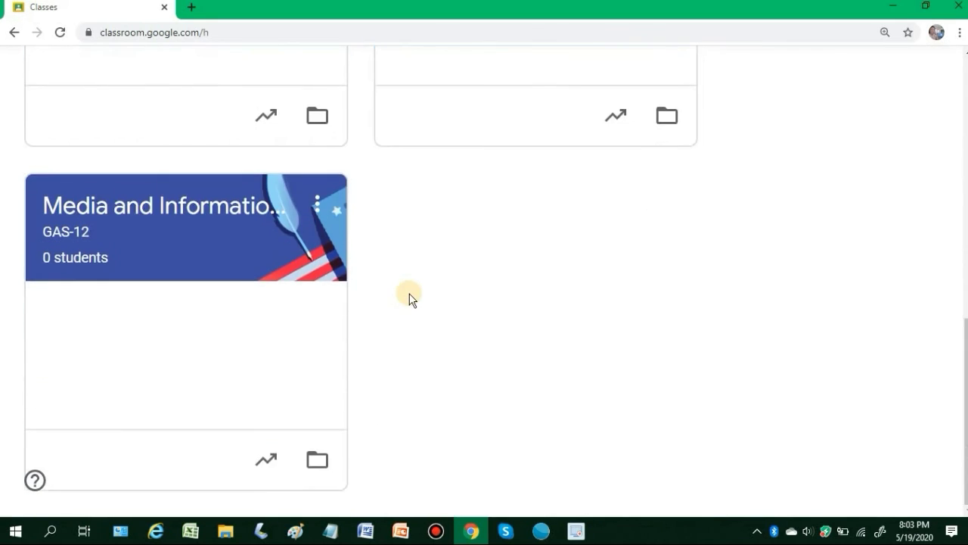
{"action": "scroll", "coordinate": [408, 299], "scroll_direction": "up", "scroll_amount": 8}
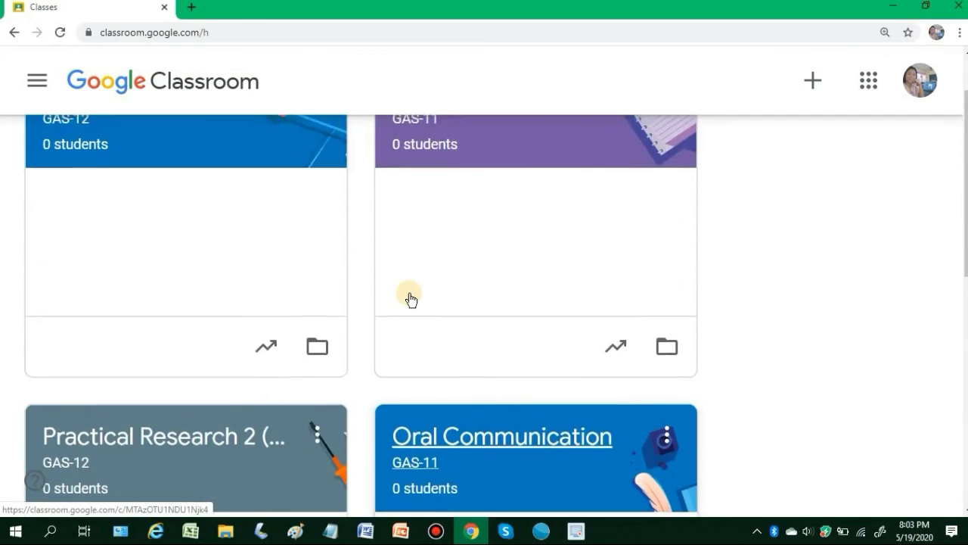
{"action": "scroll", "coordinate": [408, 299], "scroll_direction": "up", "scroll_amount": 1}
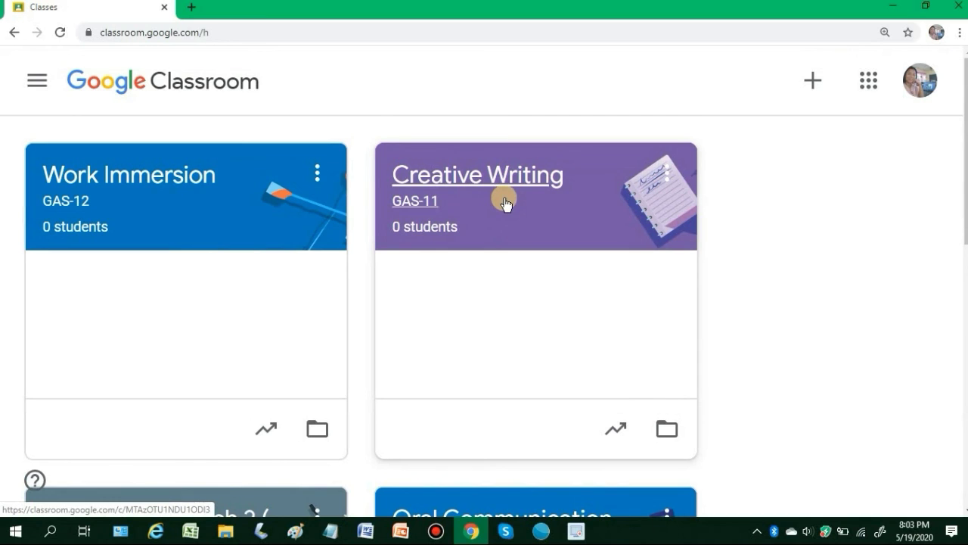
{"action": "scroll", "coordinate": [505, 203], "scroll_direction": "down", "scroll_amount": 3}
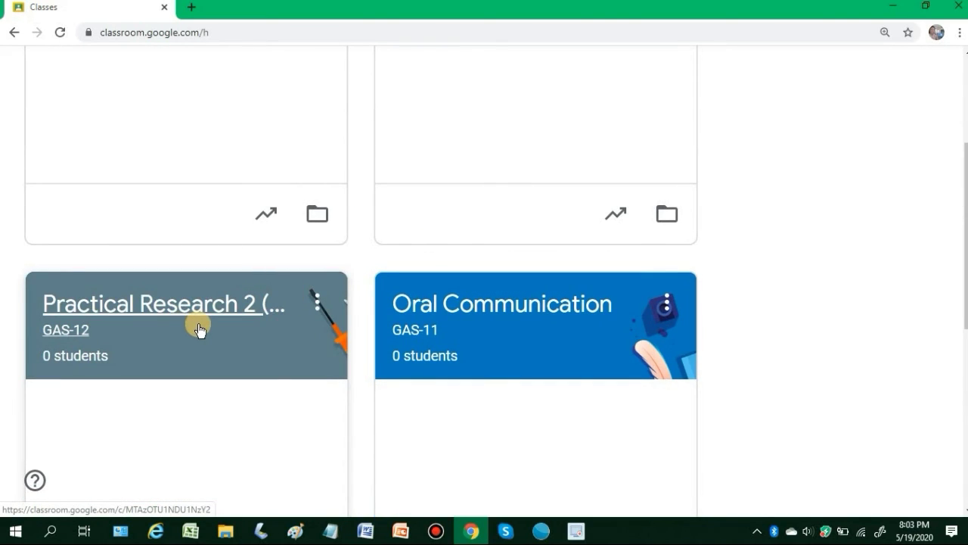
{"action": "scroll", "coordinate": [475, 329], "scroll_direction": "down", "scroll_amount": 4}
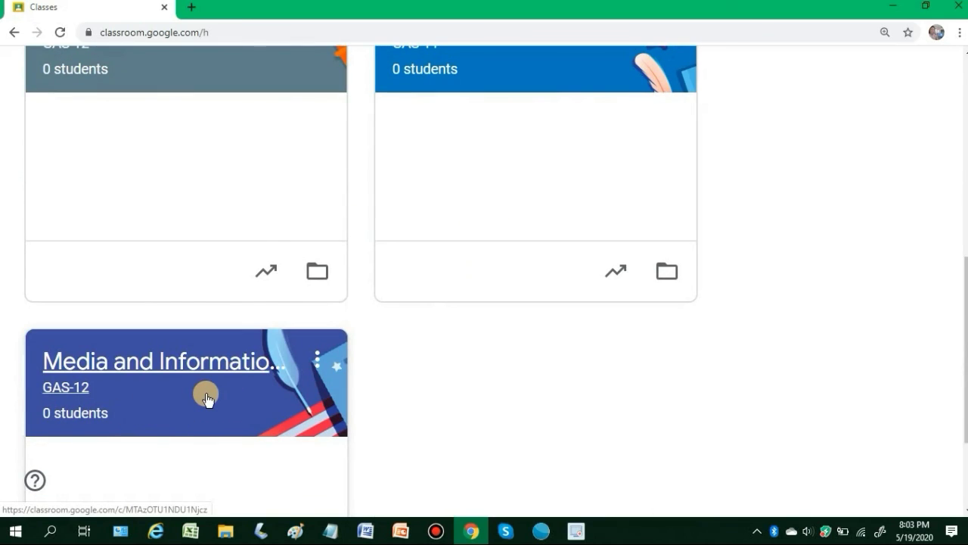
{"action": "scroll", "coordinate": [408, 393], "scroll_direction": "down", "scroll_amount": 2}
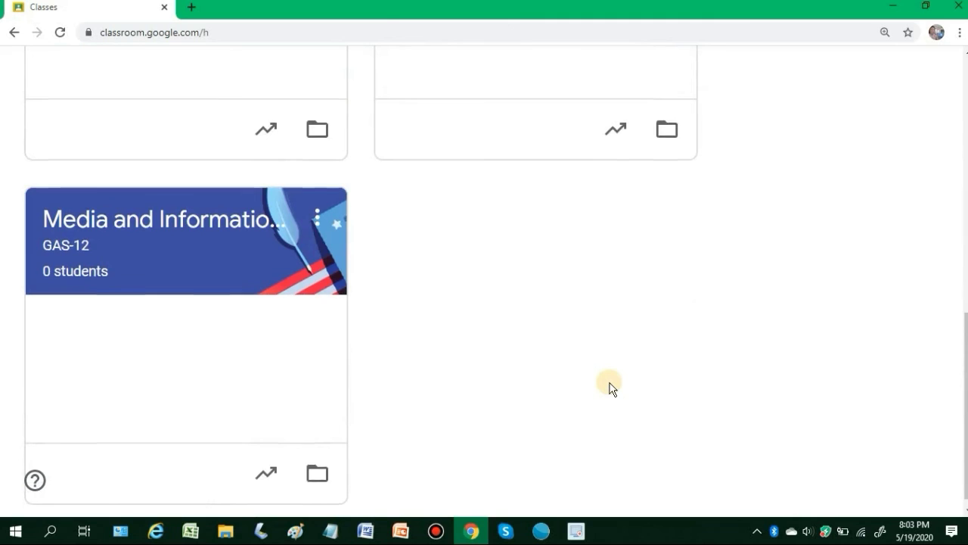
{"action": "scroll", "coordinate": [804, 274], "scroll_direction": "up", "scroll_amount": 5}
{"action": "scroll", "coordinate": [804, 274], "scroll_direction": "up", "scroll_amount": 4}
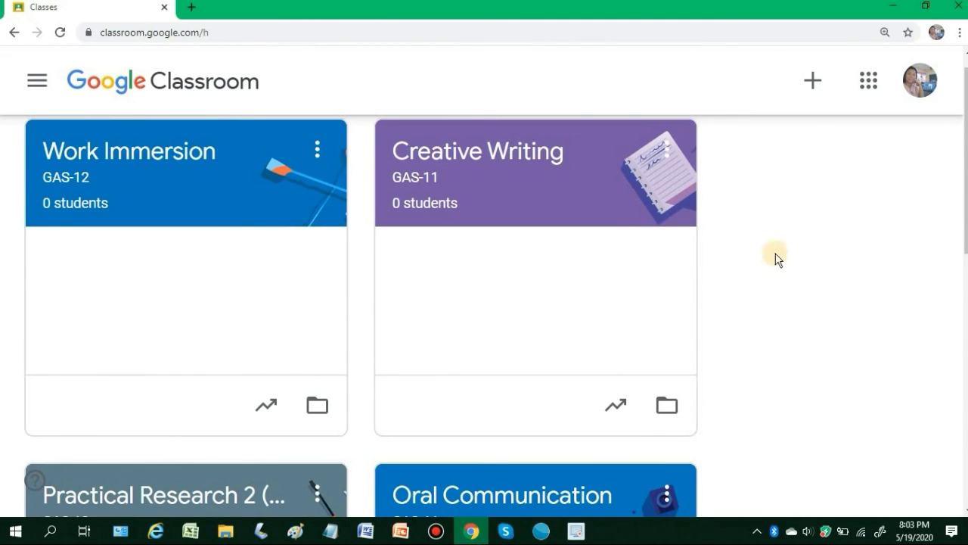
{"action": "scroll", "coordinate": [808, 249], "scroll_direction": "up", "scroll_amount": 1}
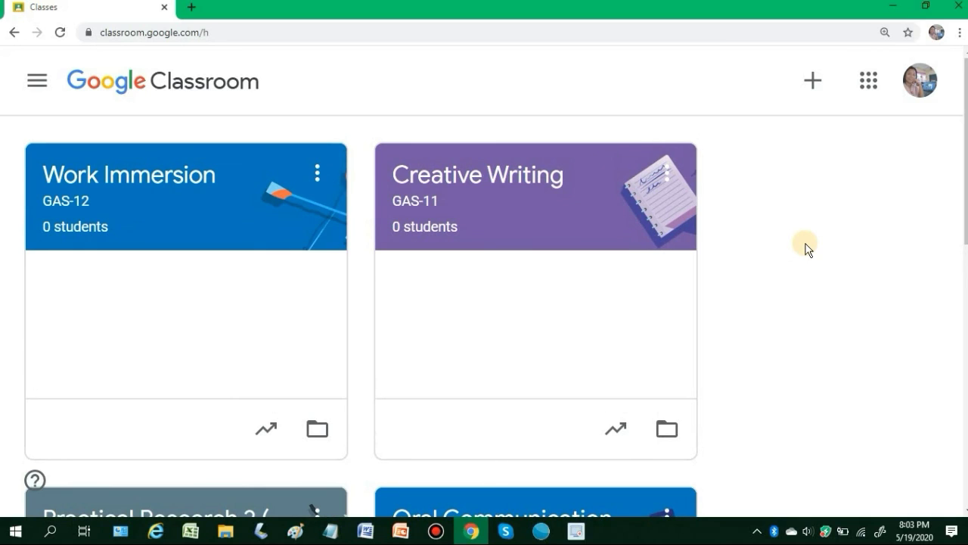